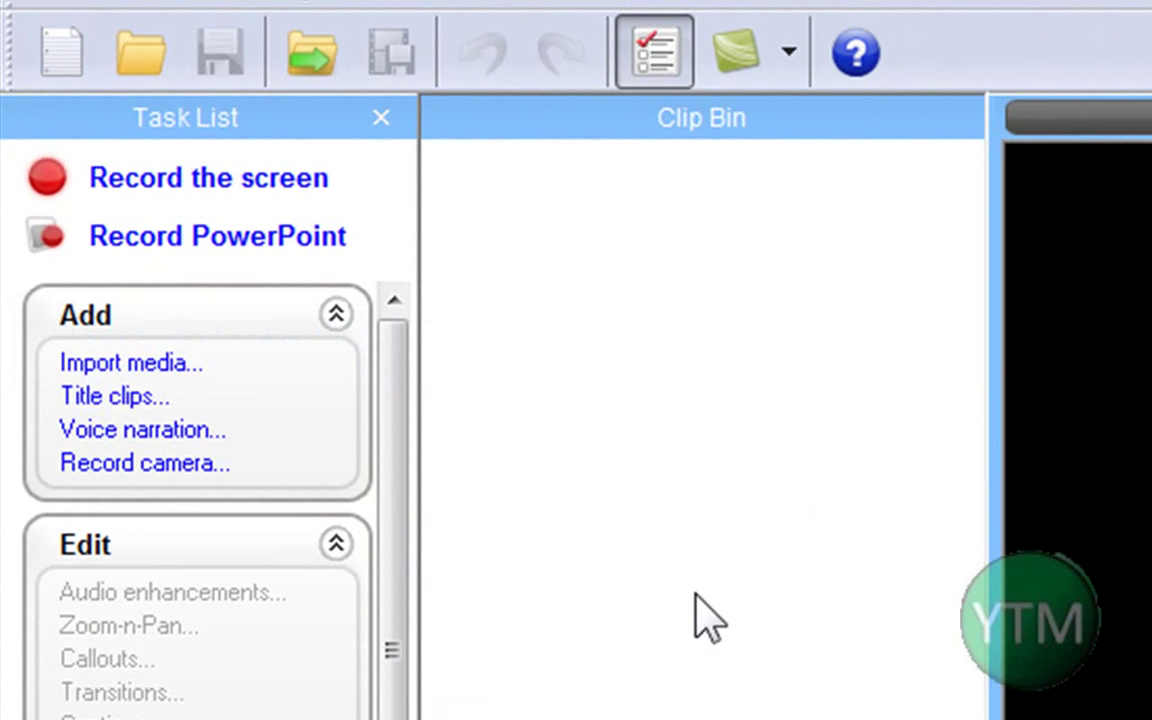
- Import icon8.png and icon11.png and add both logo images to the timeline
left_click(145, 368)
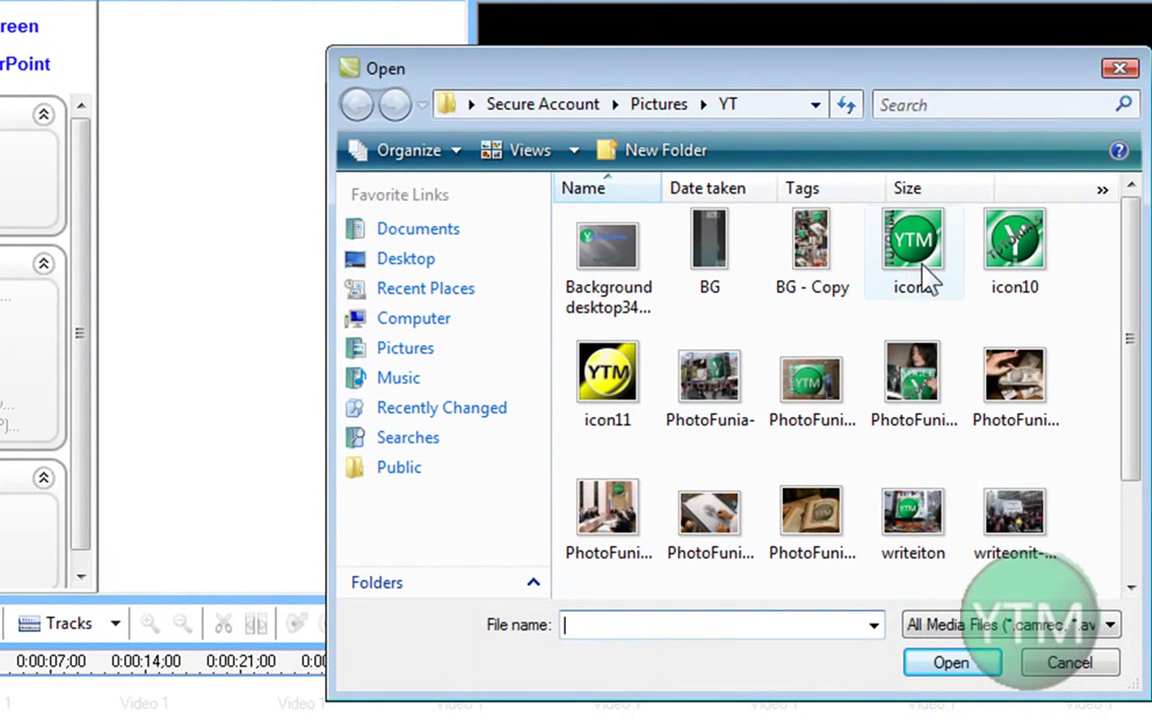
double_click(912, 250)
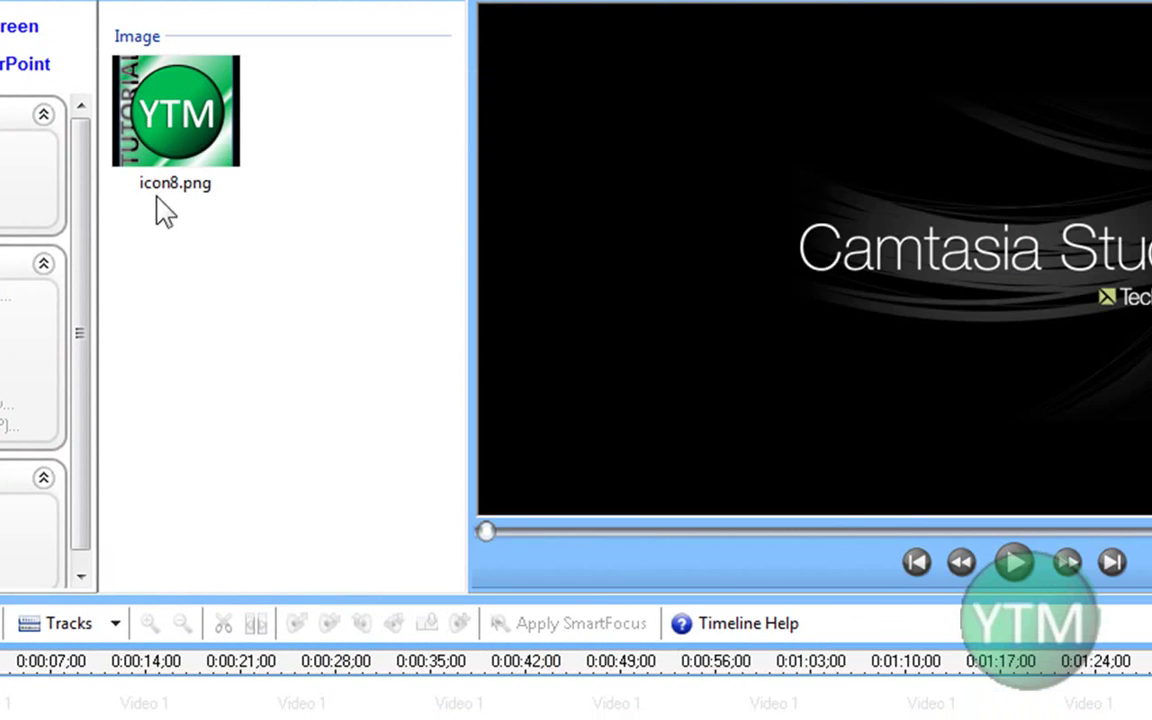
double_click(607, 372)
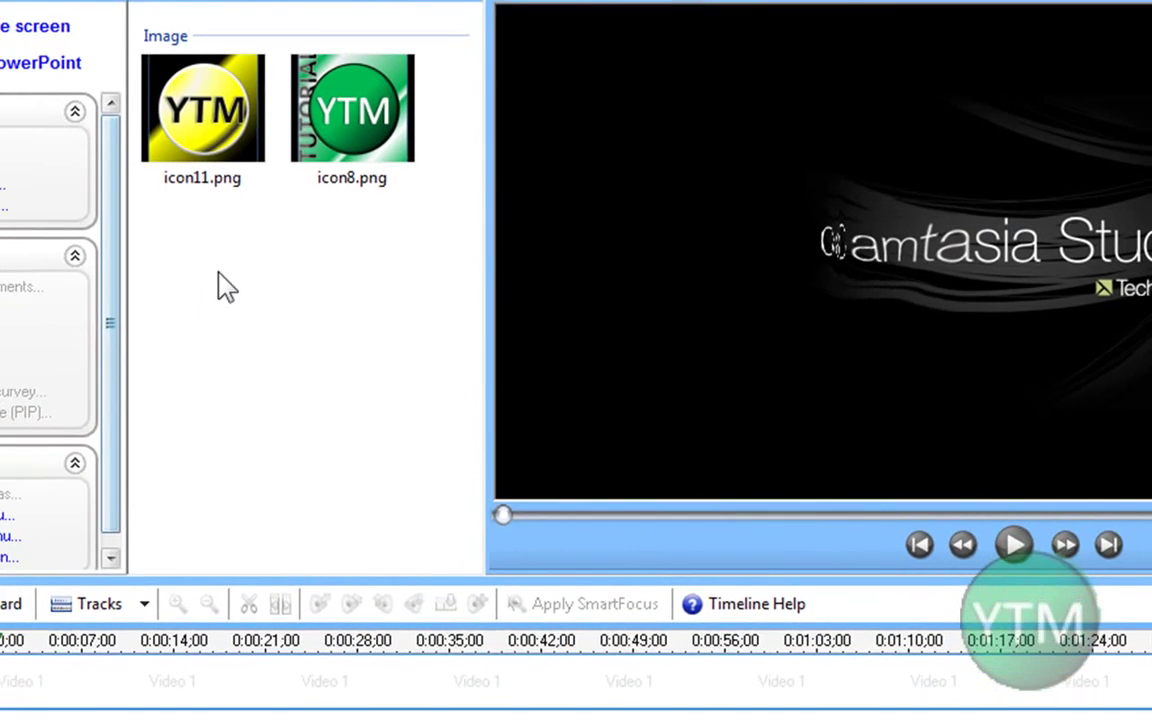
mouse_move(305, 255)
left_mouse_down()
mouse_move(475, 100)
mouse_move(225, 610)
left_mouse_up()
left_click(724, 325)
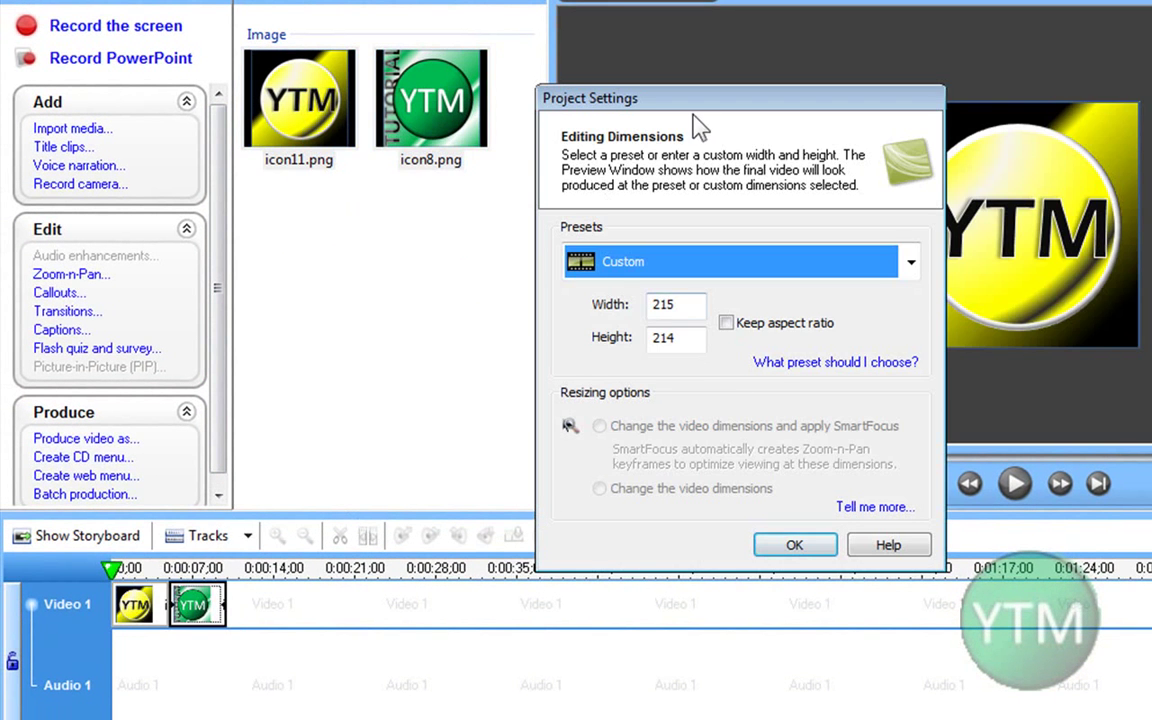
- Keep the Custom 215 × 214 project size preset
left_click(692, 268)
left_click(612, 676)
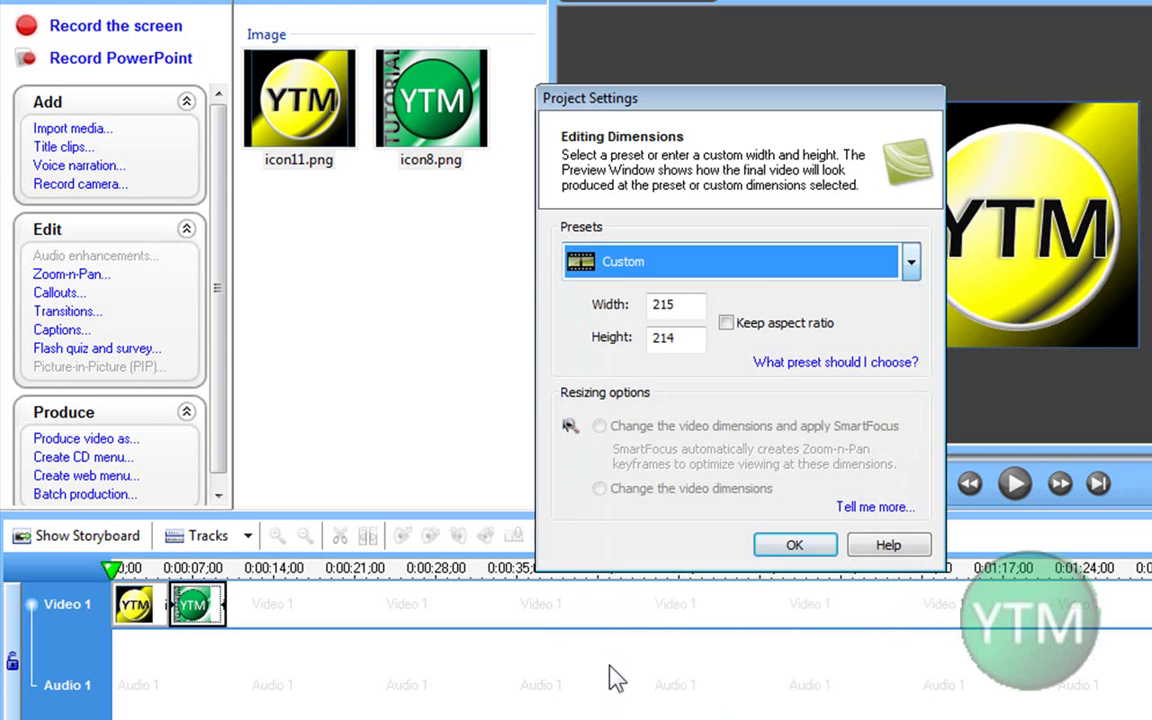
left_click(780, 549)
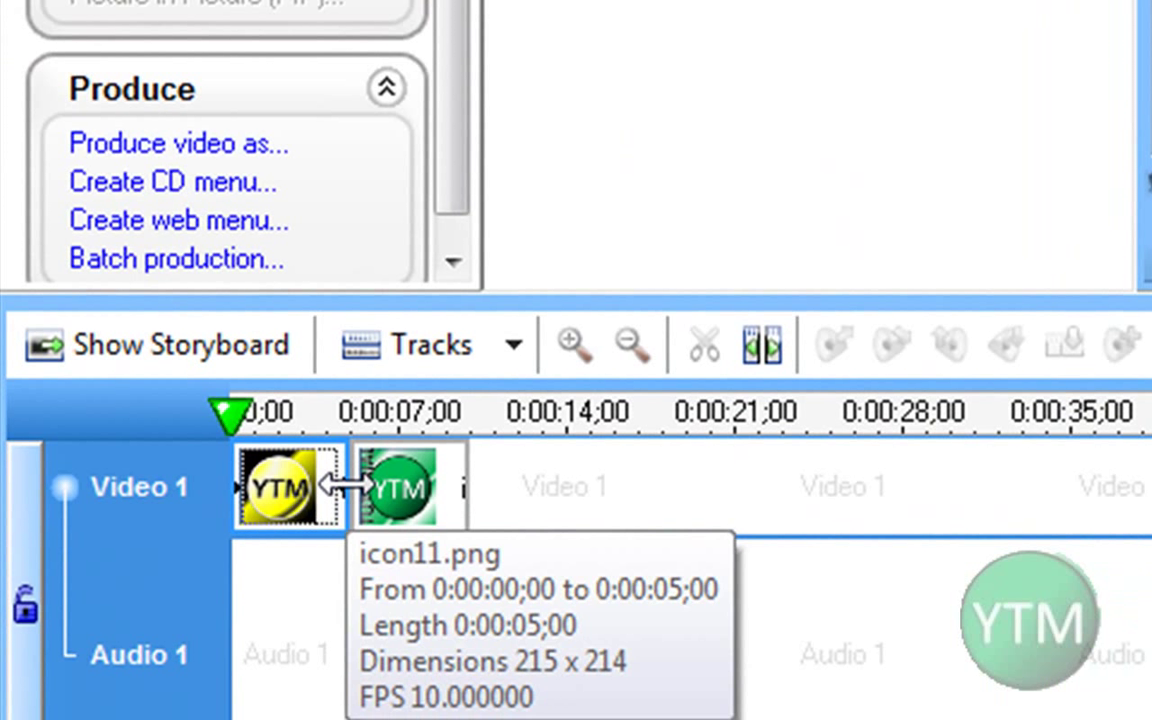
- Trim the yellow icon11 and green icon8 clips to about two seconds each
left_click_drag(343, 489, 296, 498)
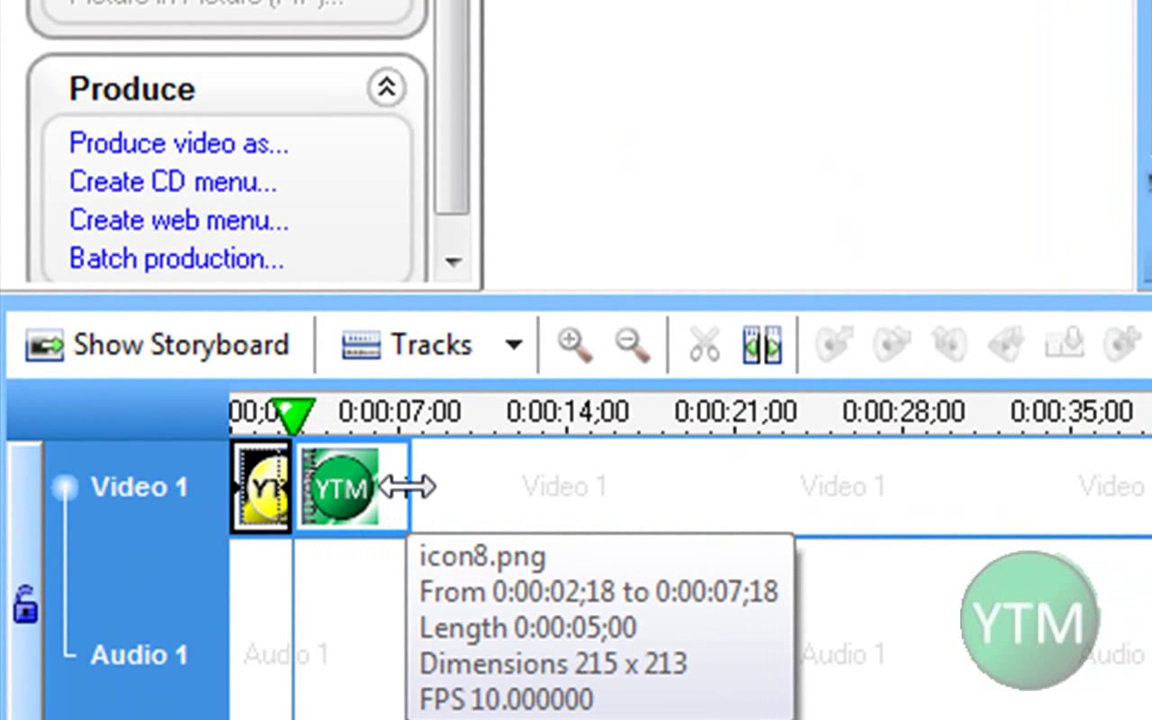
mouse_move(409, 487)
left_mouse_down()
mouse_move(365, 506)
mouse_move(348, 495)
left_mouse_up()
left_click(270, 500)
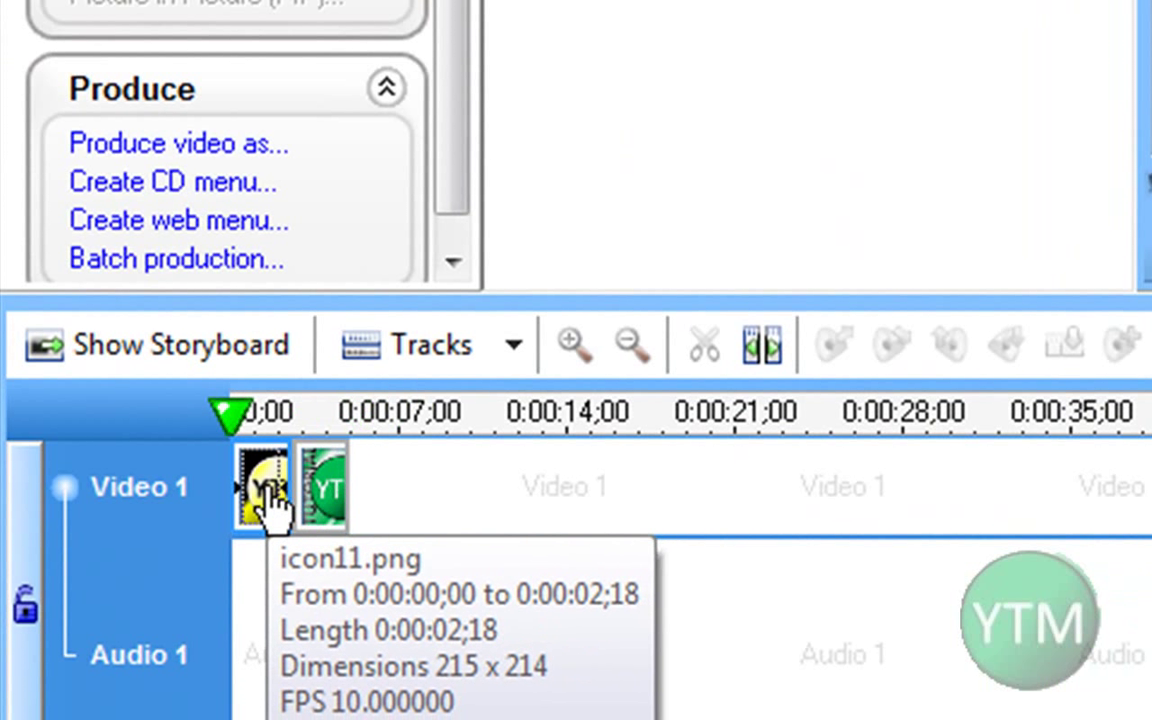
left_click(292, 482)
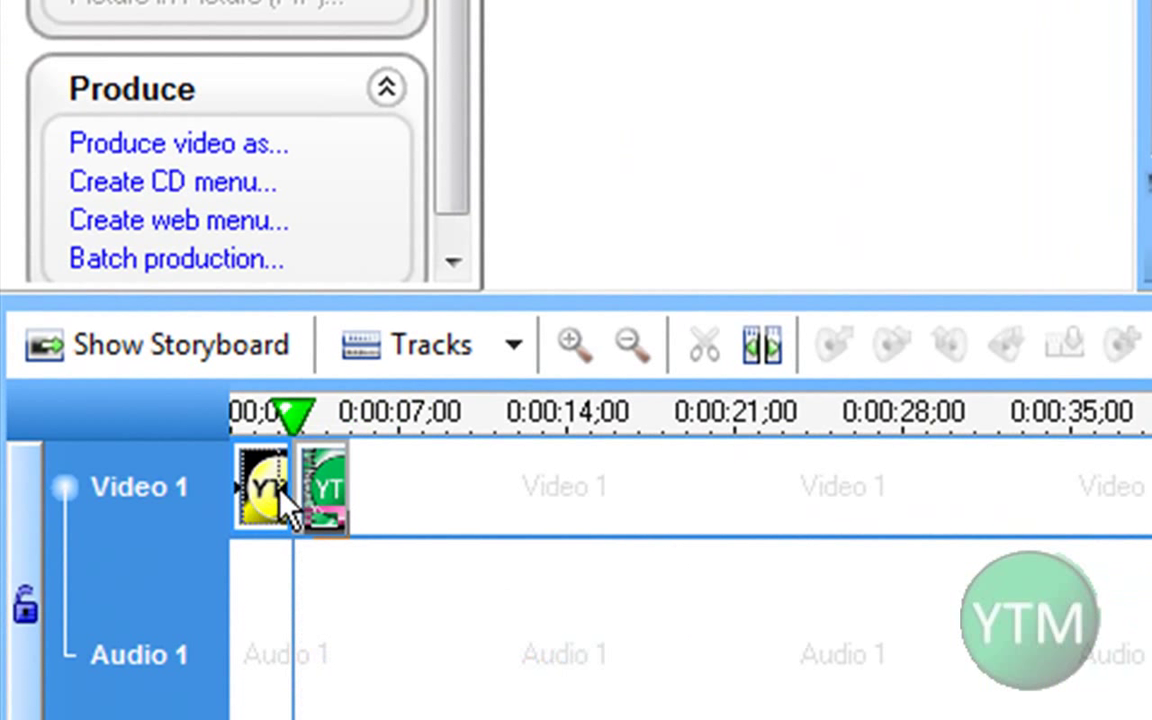
left_click_drag(289, 492, 283, 492)
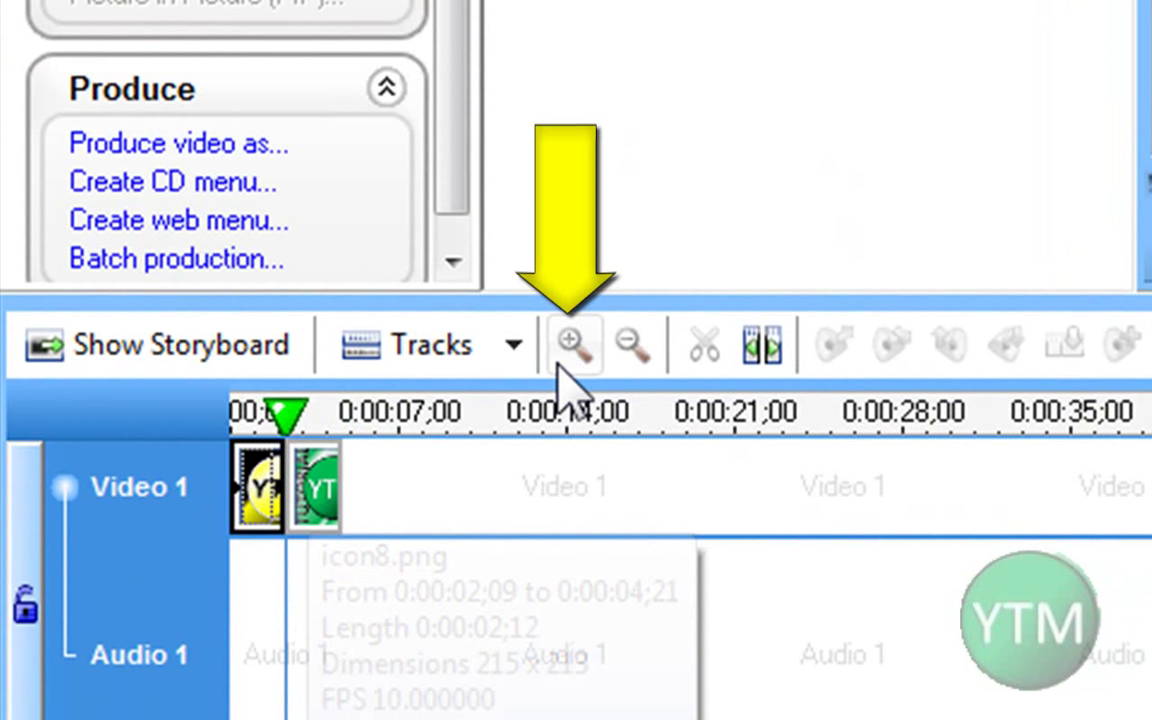
- Add a one-second 134% Zoom-n-Pan zoom onto the yellow logo's YTM letters
left_click(570, 345)
left_click(572, 345)
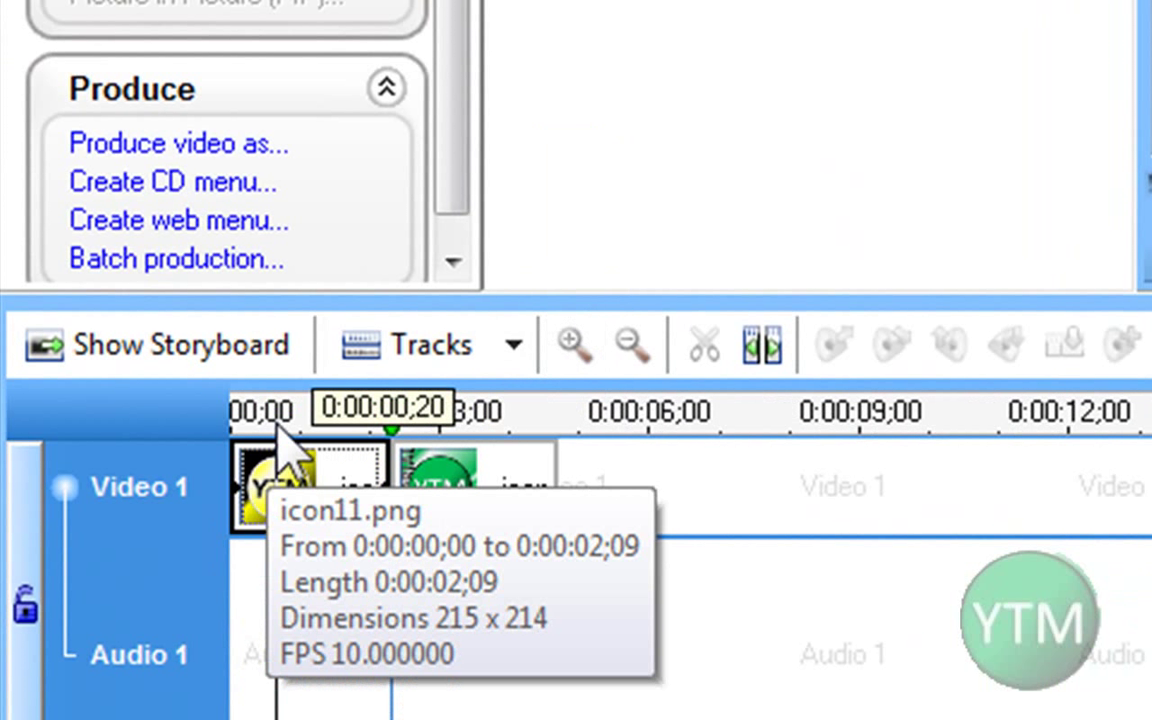
left_click_drag(276, 426, 292, 410)
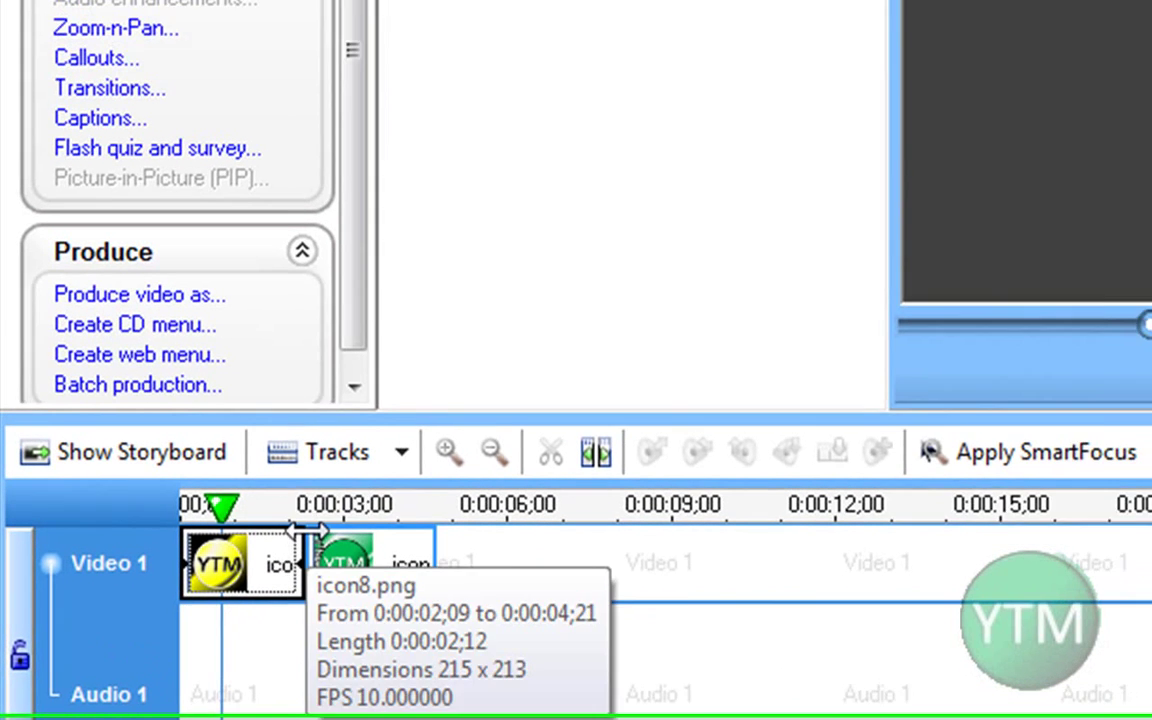
left_click_drag(222, 505, 247, 527)
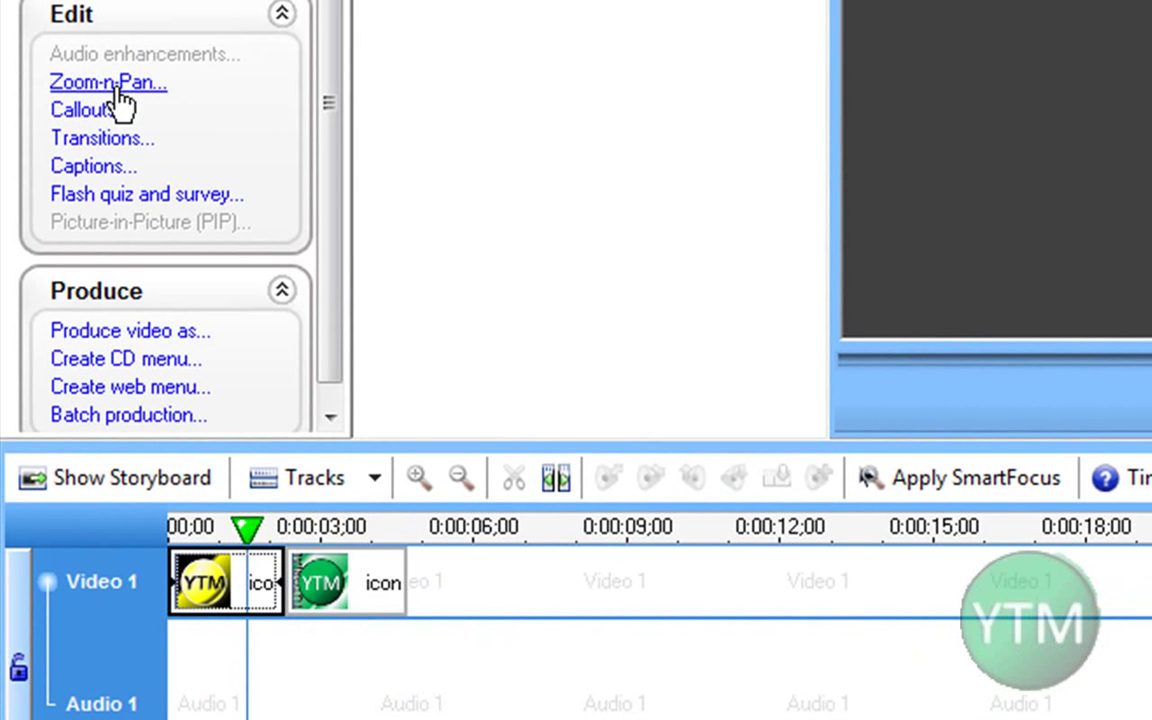
left_click(150, 84)
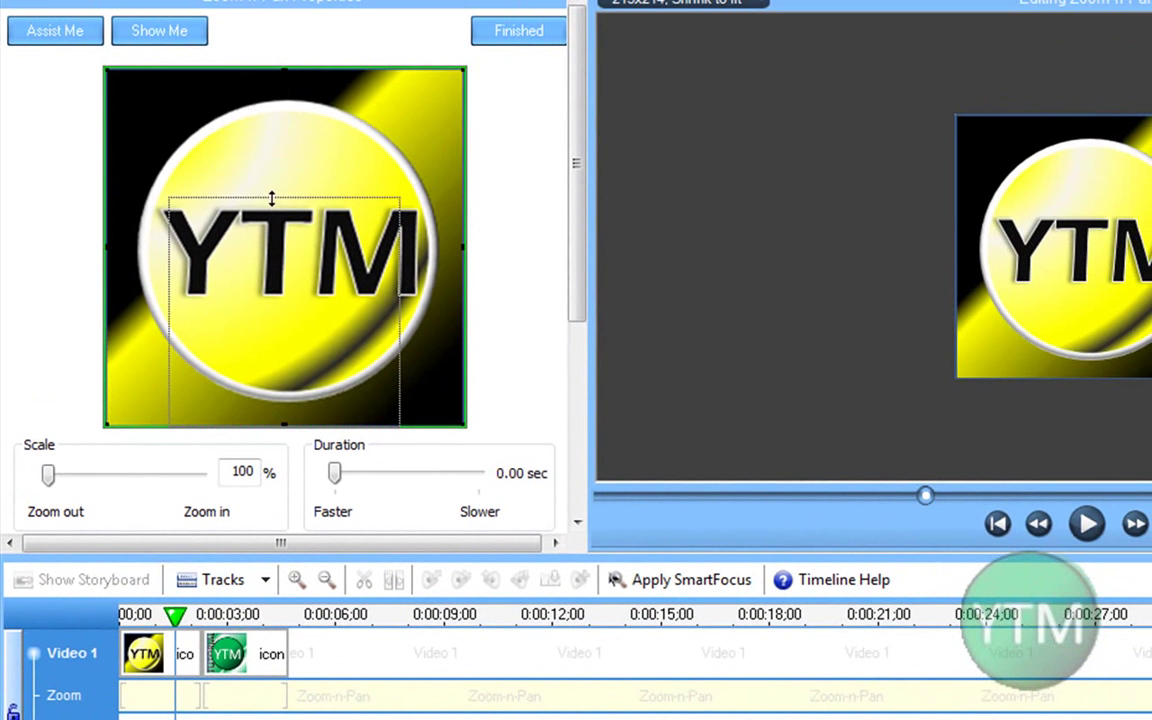
left_click_drag(284, 128, 285, 160)
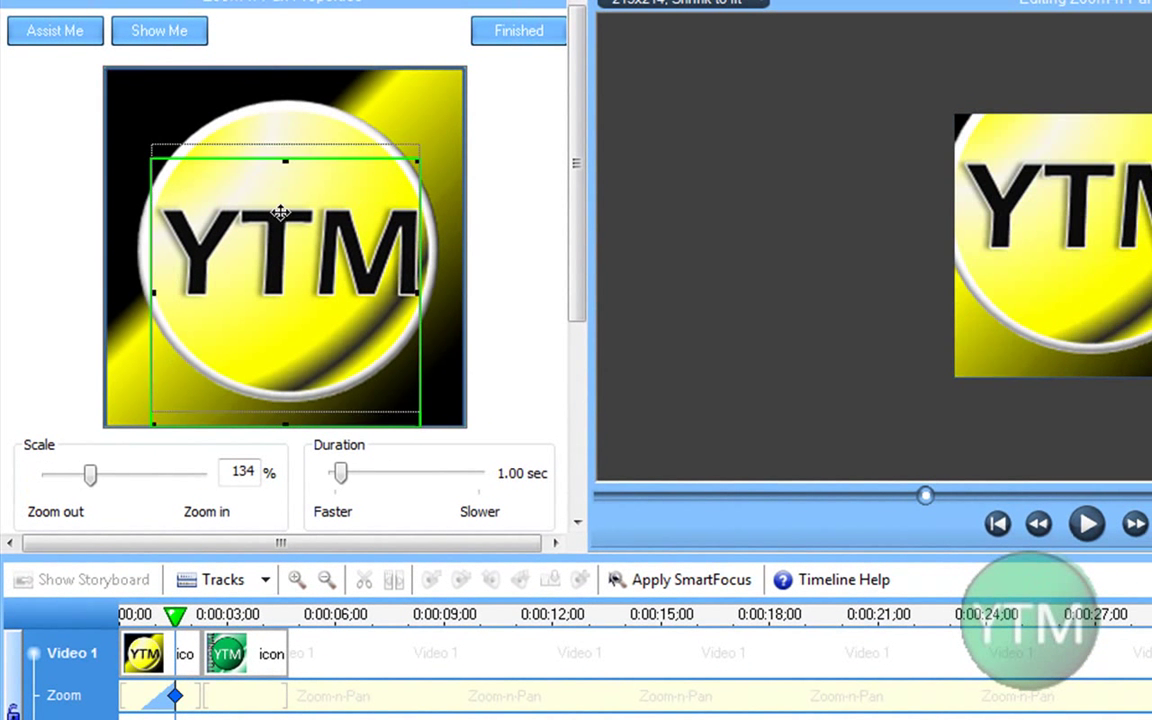
left_click(506, 34)
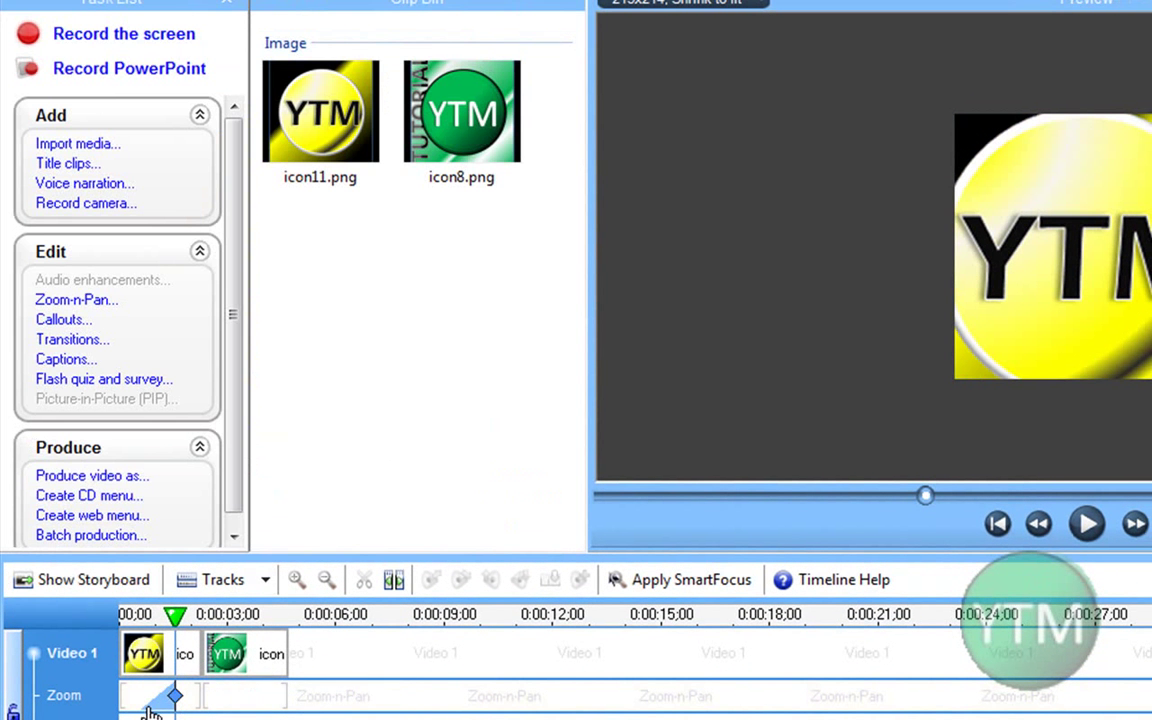
- Add an upward-pointing arrow callout, sized and placed under the YTM letters
left_click(191, 614)
left_click(62, 319)
left_click(31, 80)
left_click(283, 163)
left_click(500, 145)
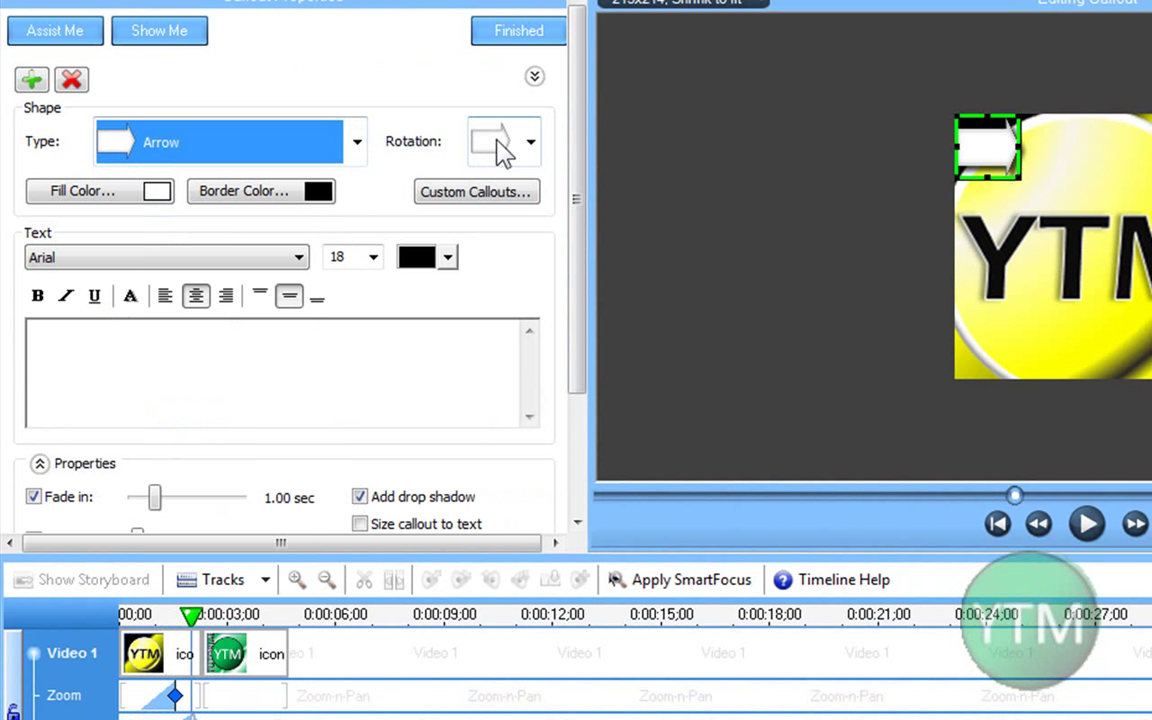
left_click(504, 314)
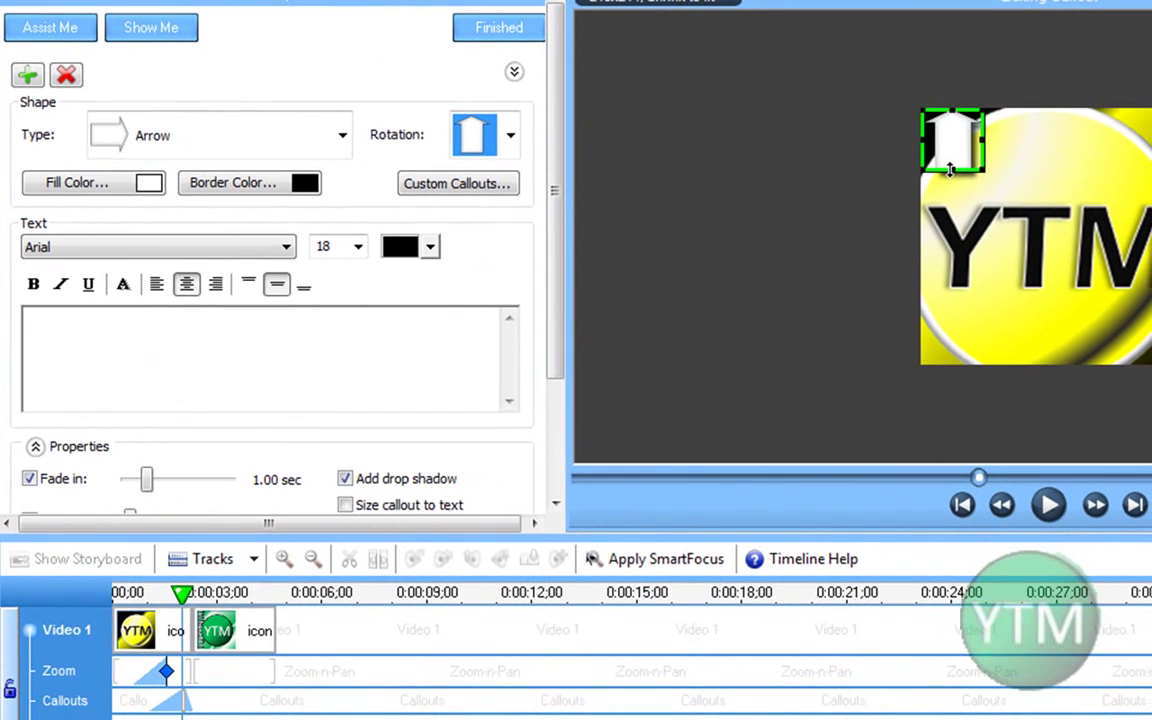
left_click_drag(988, 178, 979, 237)
mouse_move(995, 294)
left_mouse_down()
mouse_move(1052, 297)
mouse_move(1050, 288)
left_mouse_up()
- Make the arrow's fill red and turn off its fade-in
left_click(168, 176)
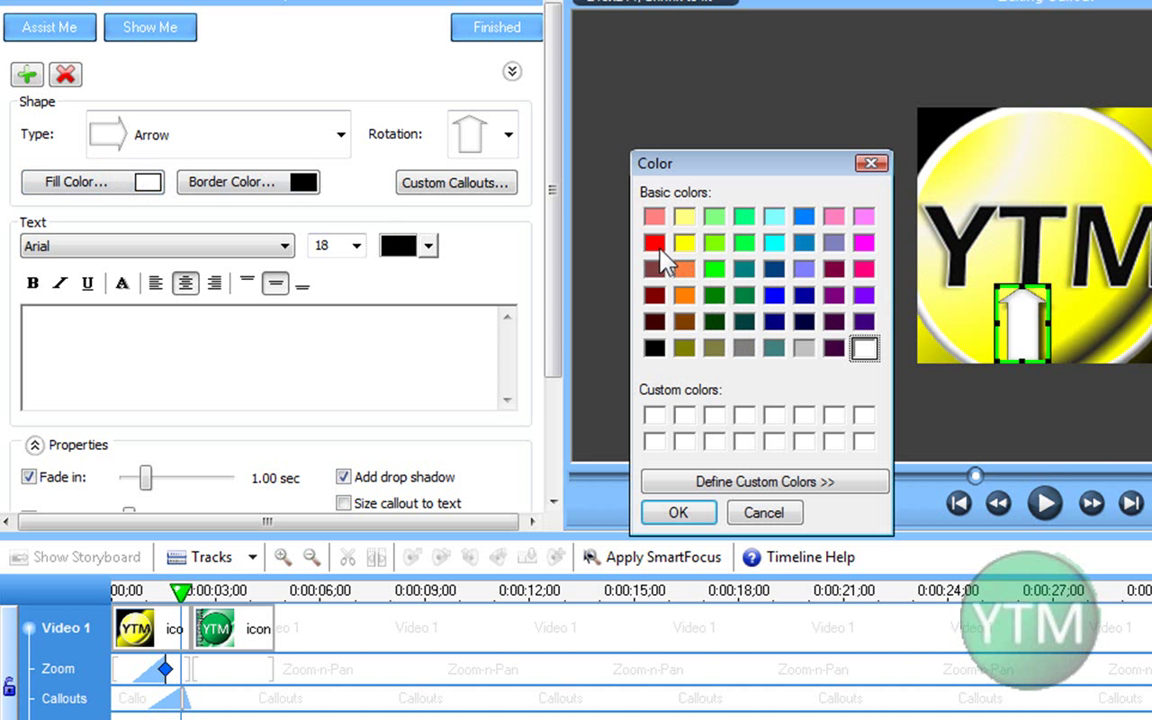
left_click(653, 243)
left_click(678, 512)
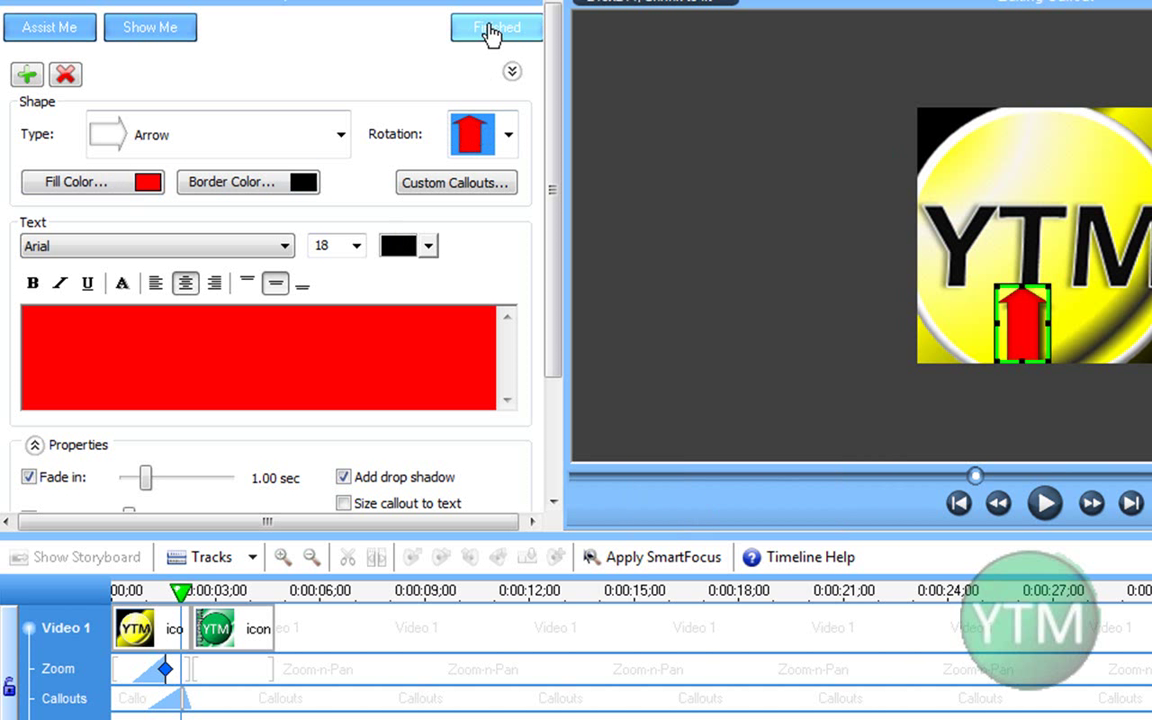
left_click(29, 477)
scroll(389, 405, "down", 3)
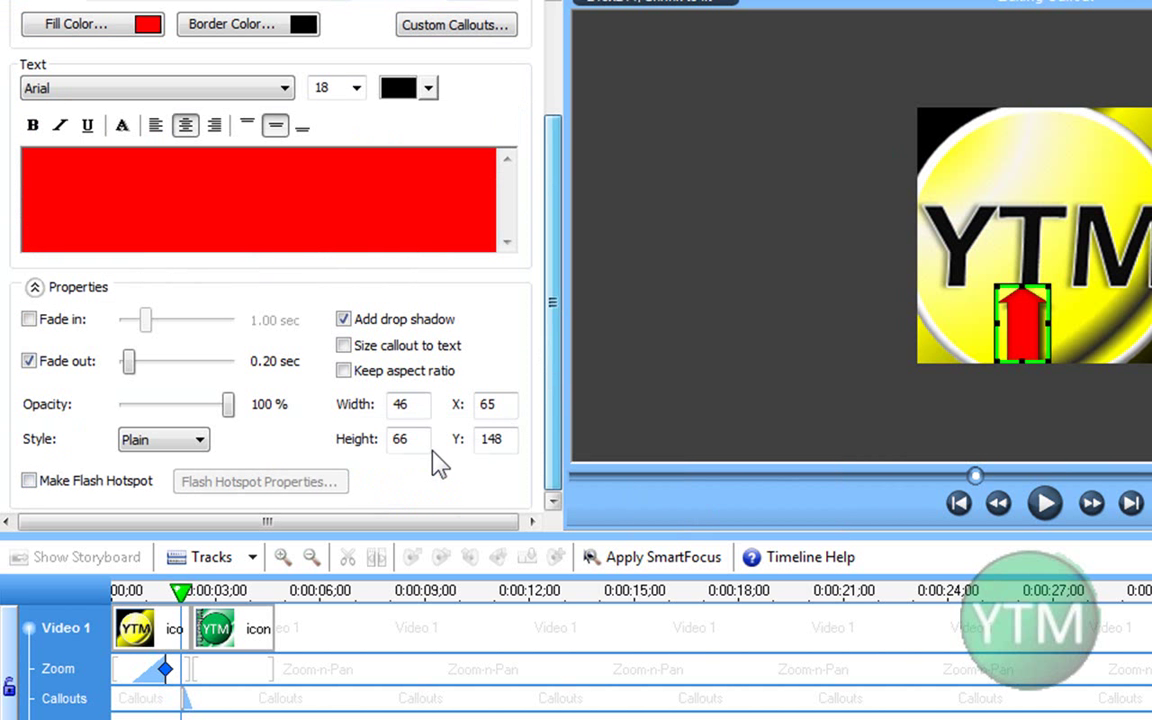
scroll(550, 378, "up", 3)
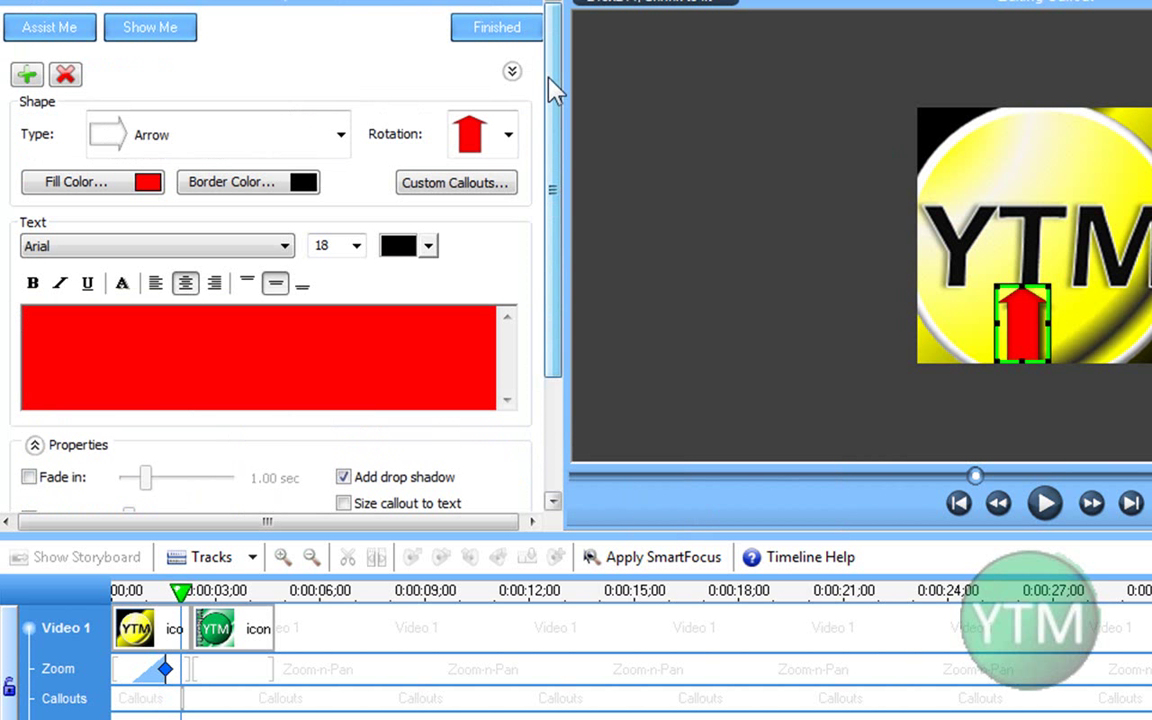
left_click(510, 28)
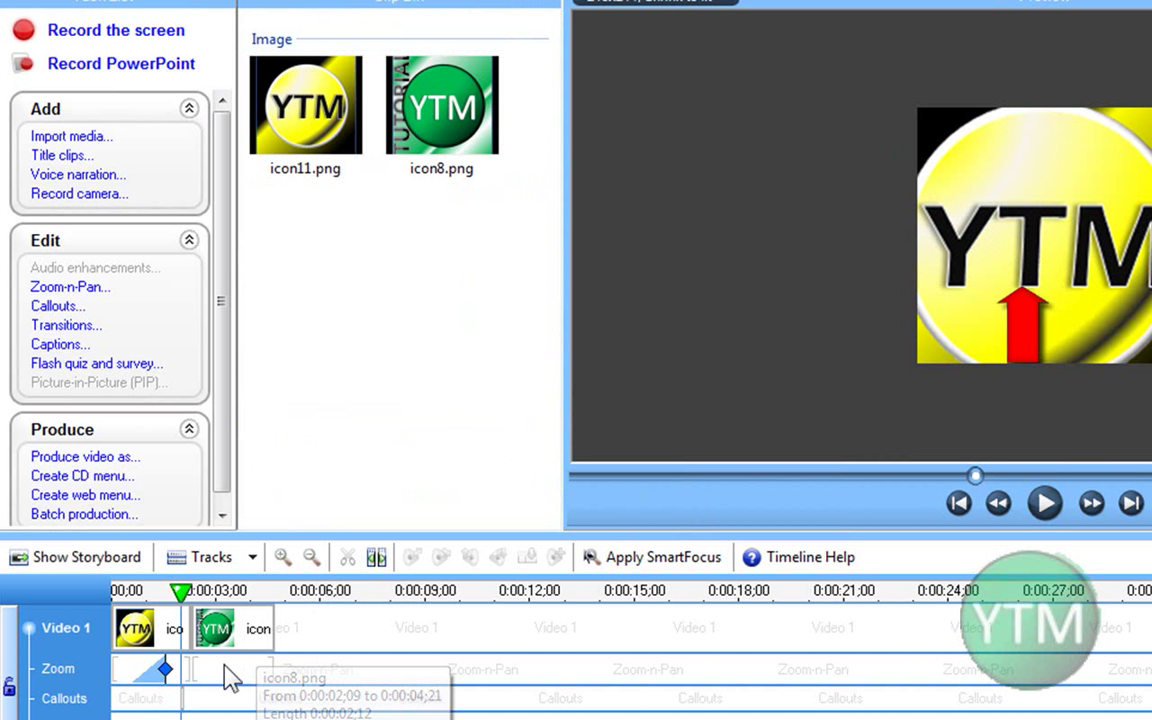
- Stretch the Arrow 1 callout on the Callouts track to the end of the icon11 clip
left_click(283, 557)
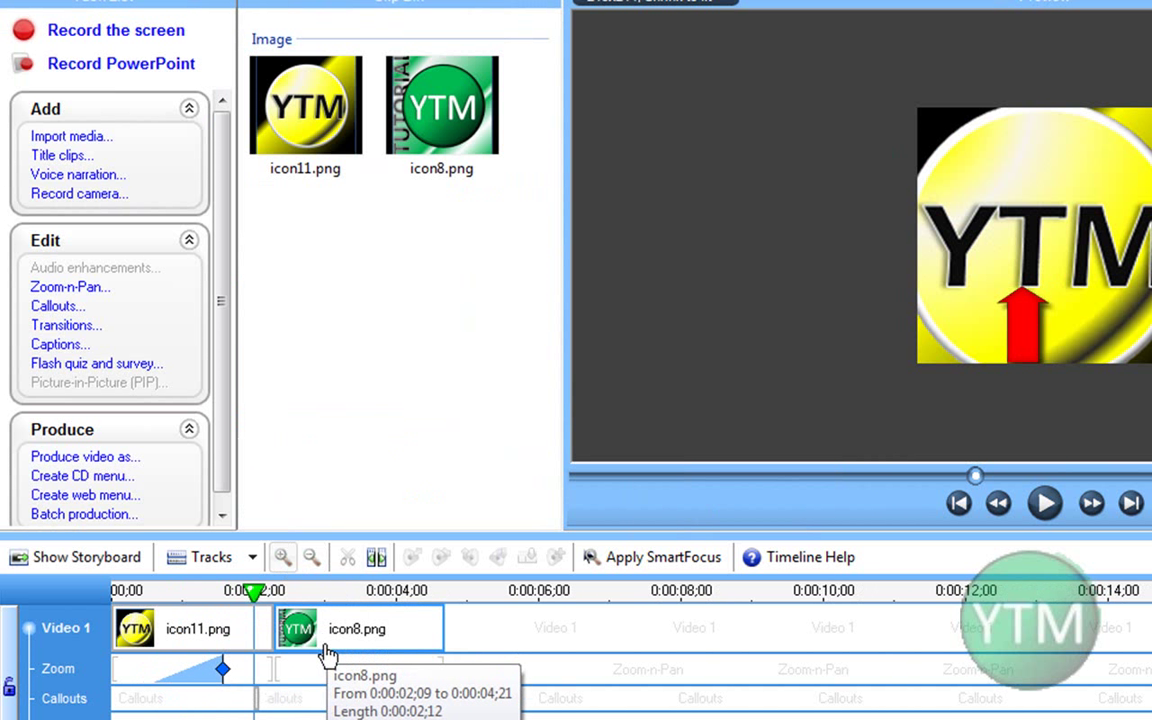
left_click_drag(258, 707, 242, 705)
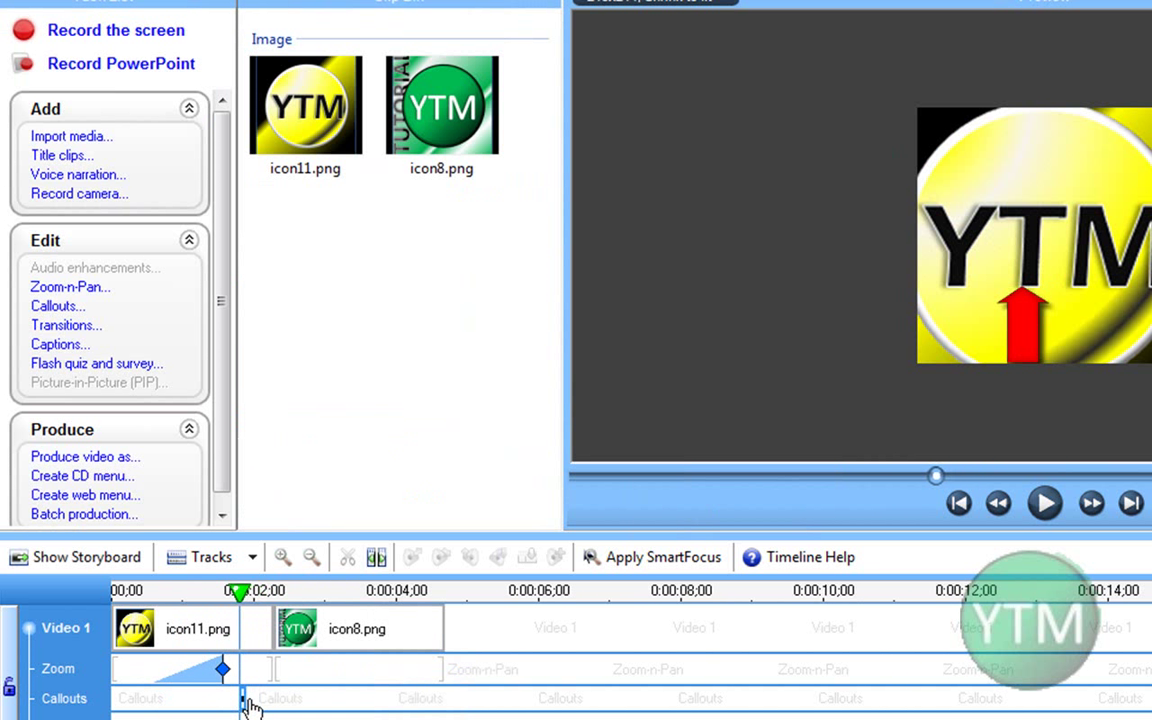
left_click(283, 557)
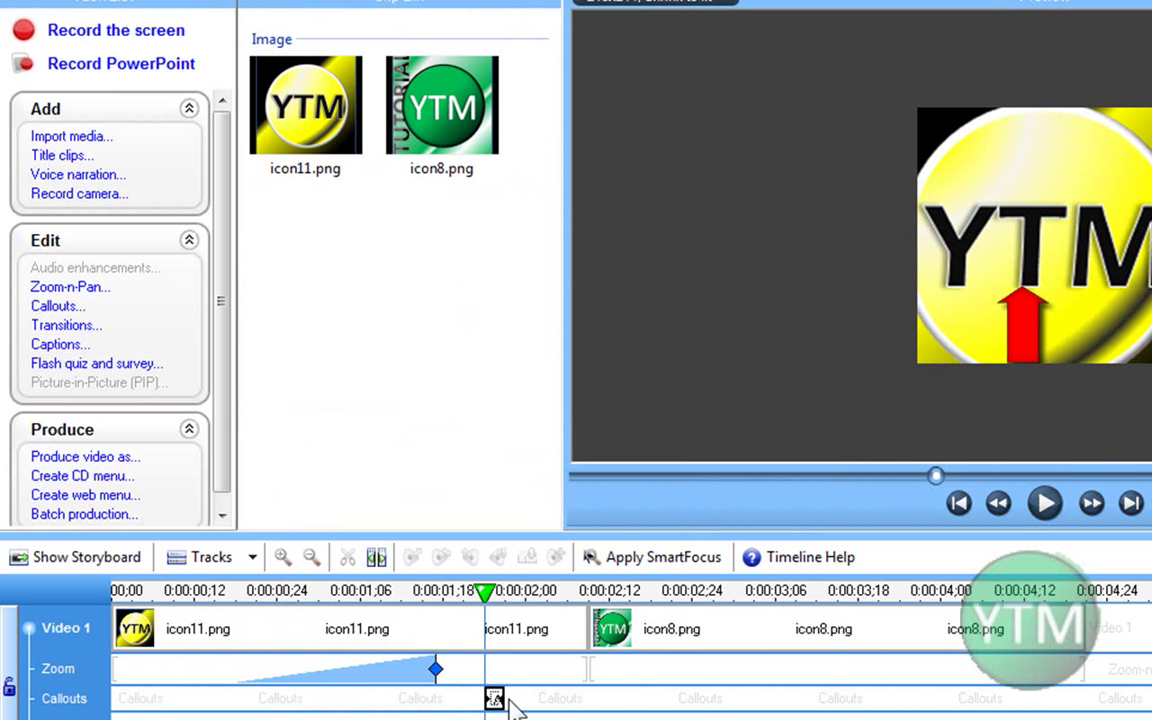
left_click_drag(497, 699, 592, 707)
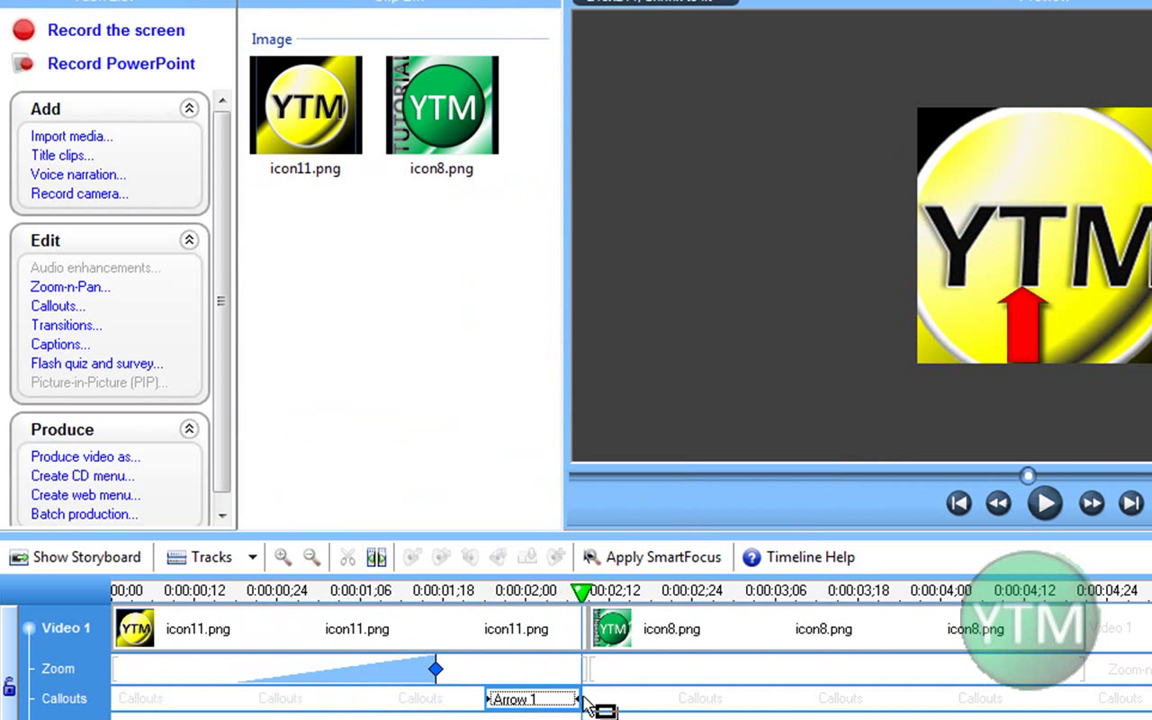
left_click(663, 630)
- Add a highlighter callout to the green icon8 clip
left_click(752, 592)
left_click(60, 306)
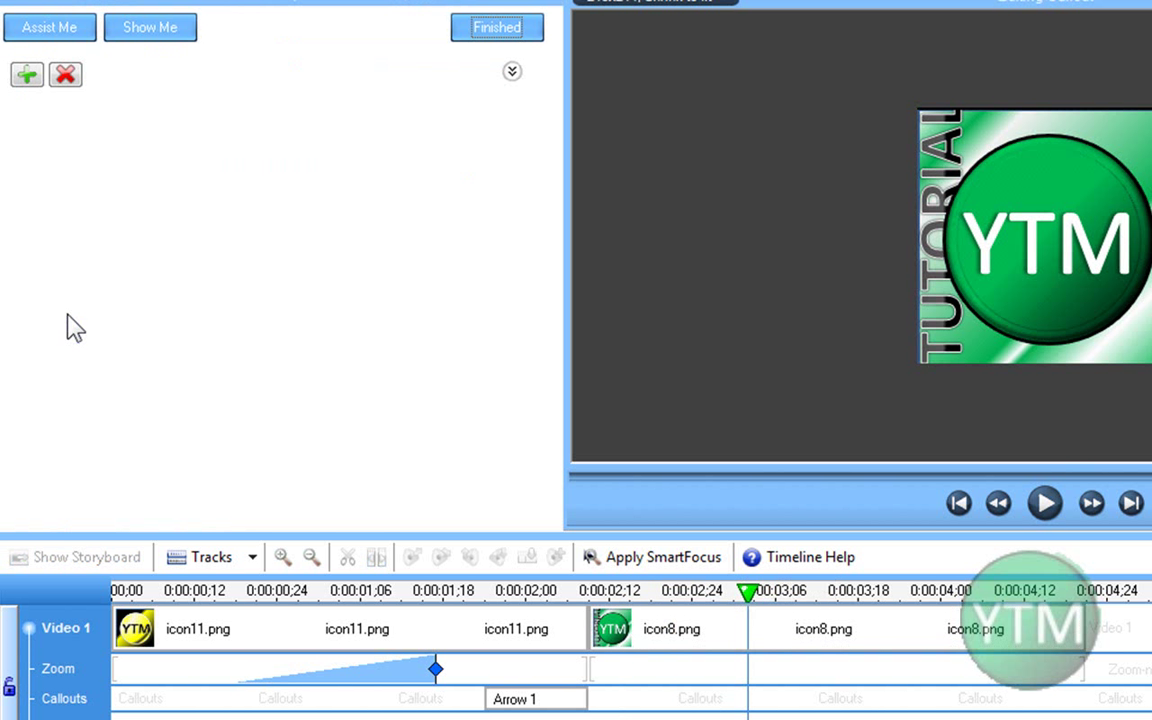
left_click(28, 75)
left_click(272, 140)
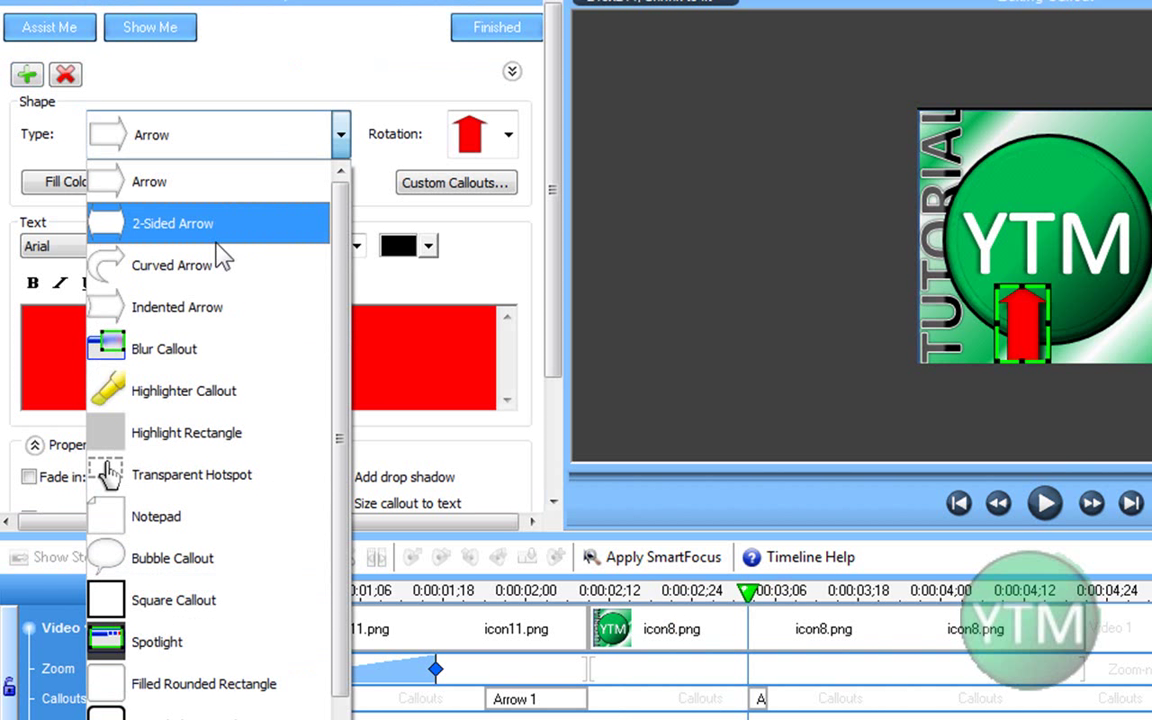
left_click(203, 393)
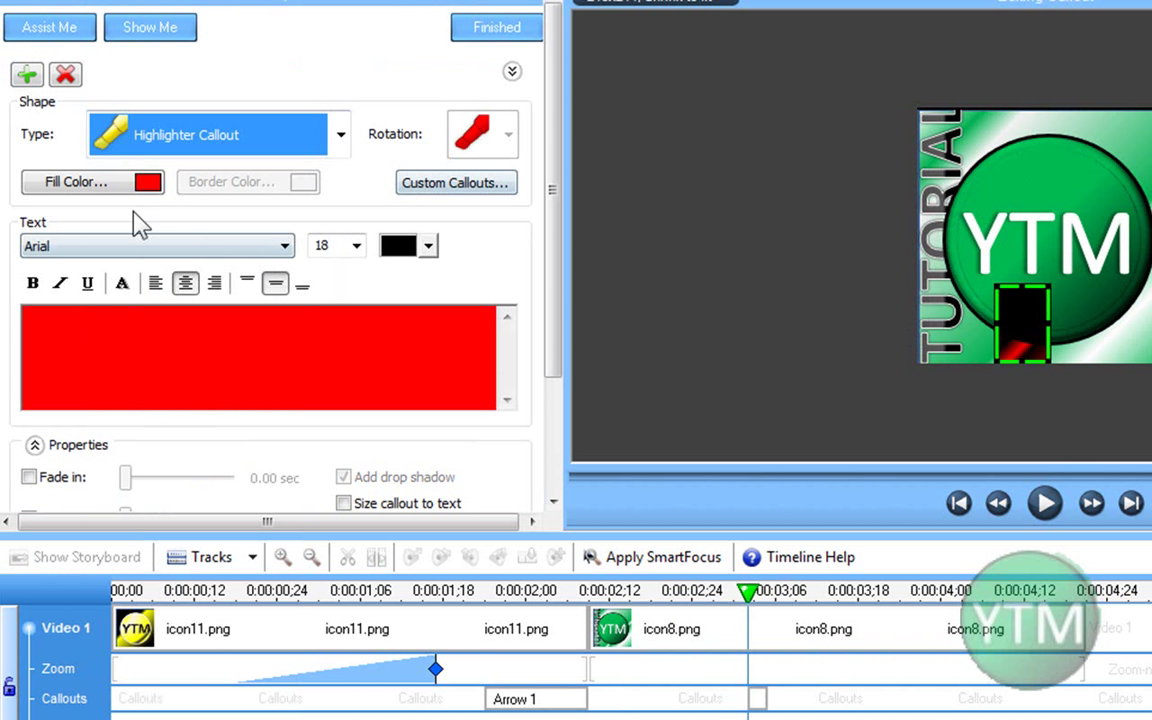
- Fill the highlighter yellow, place it over the Y, and extend it to the clip's end
left_click(80, 184)
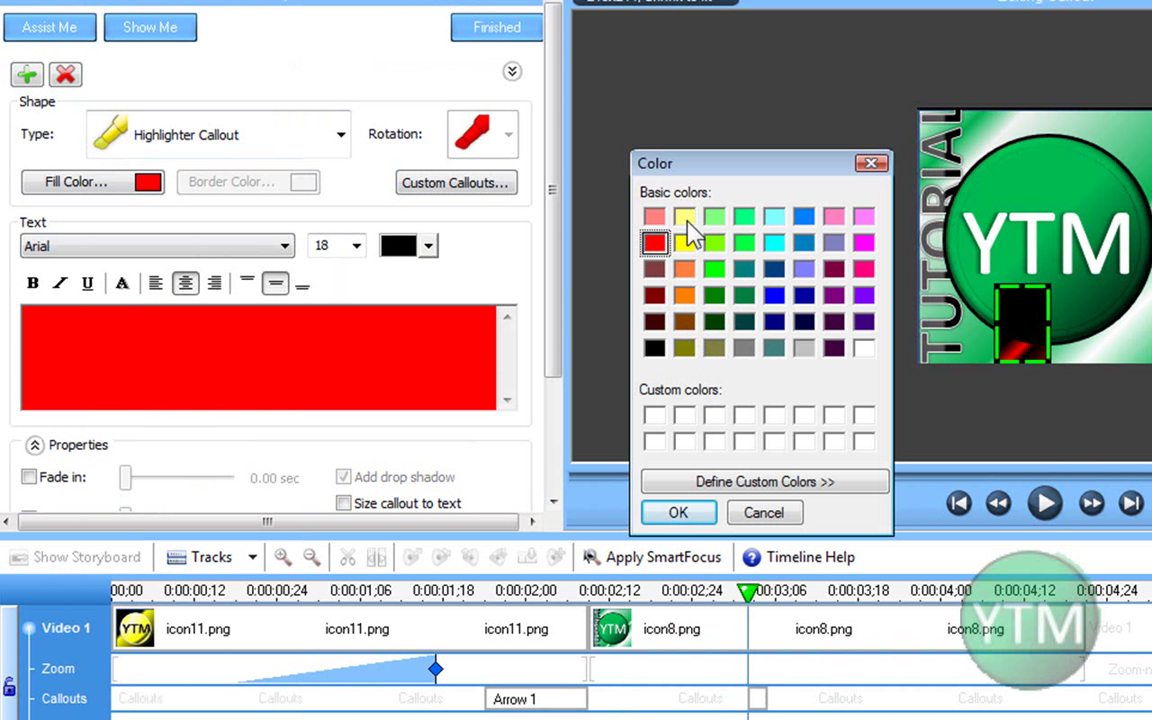
left_click(678, 512)
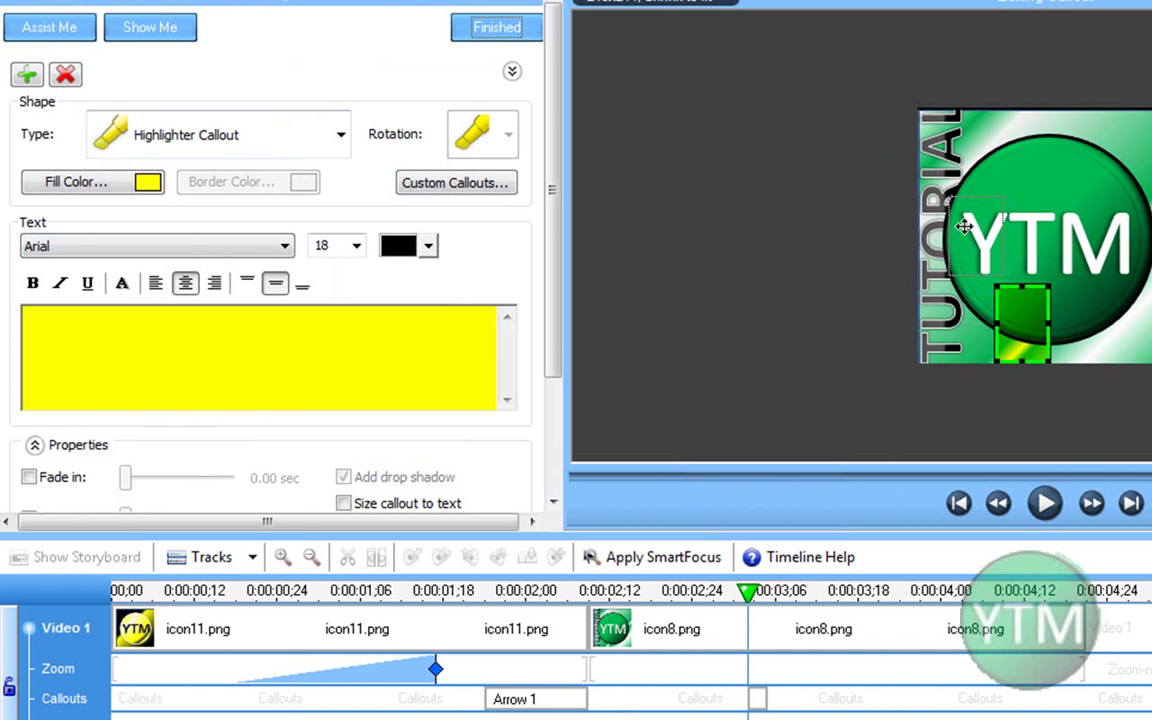
left_click_drag(963, 227, 950, 230)
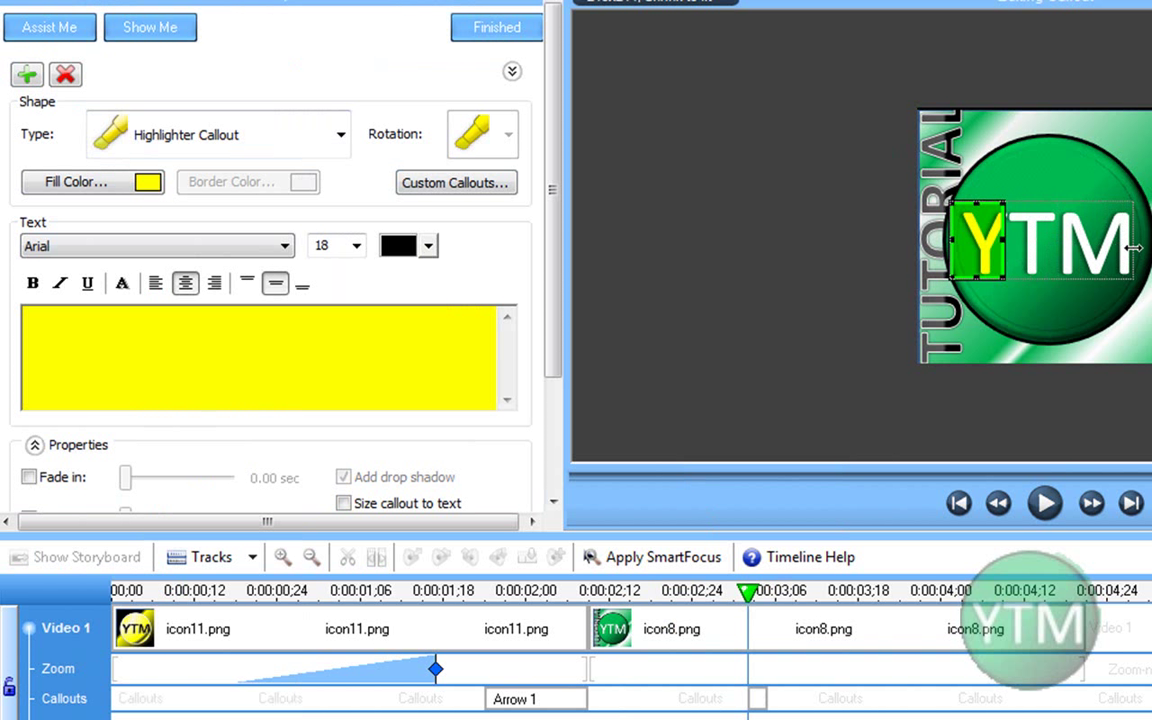
left_click(478, 30)
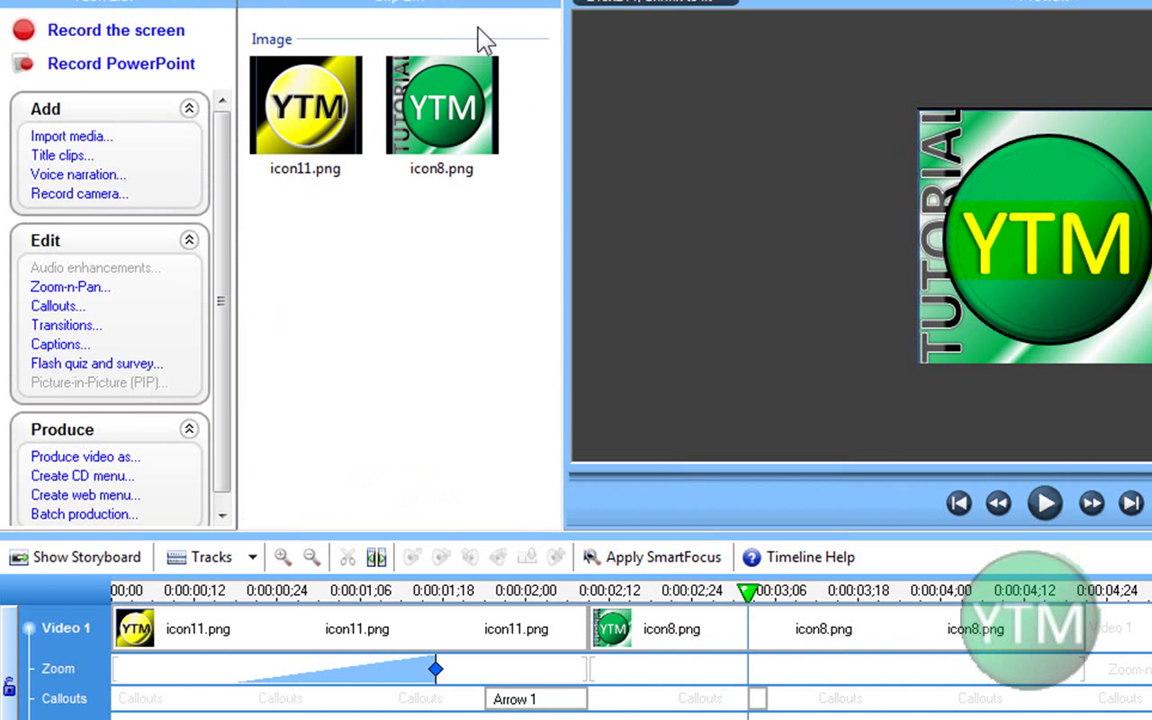
left_click_drag(760, 700, 1072, 705)
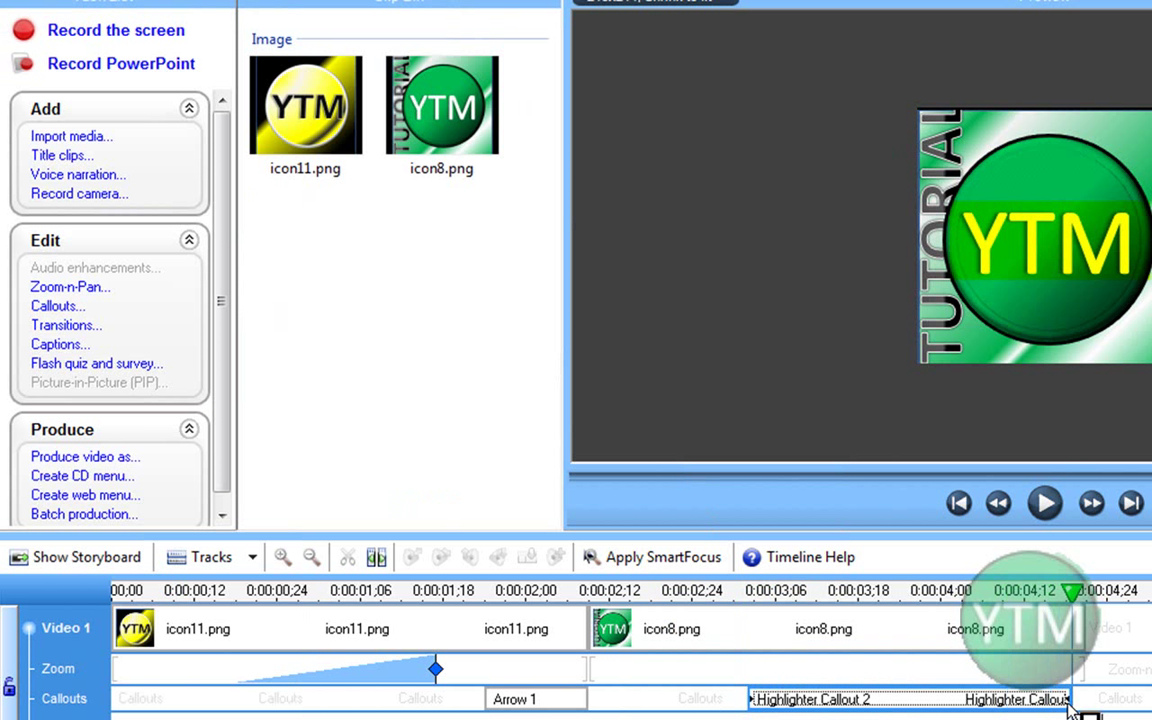
- Place a Cube Rotate transition between the yellow icon11 and green icon8 clips
left_click(648, 632)
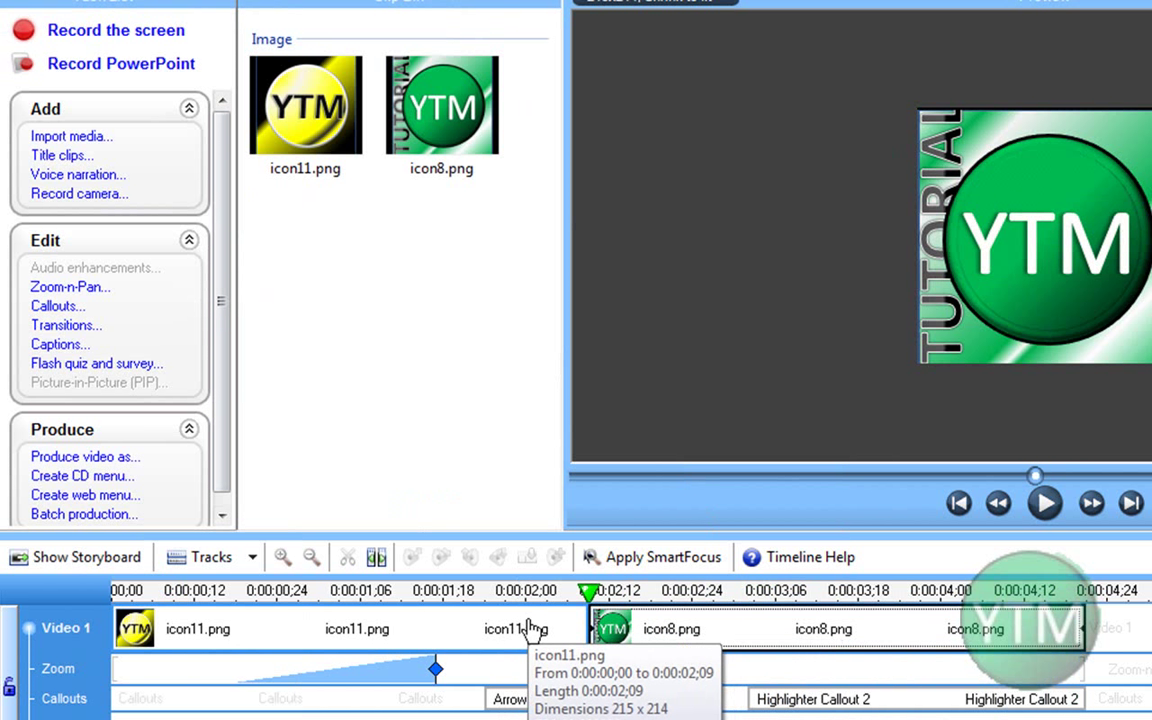
left_click(70, 326)
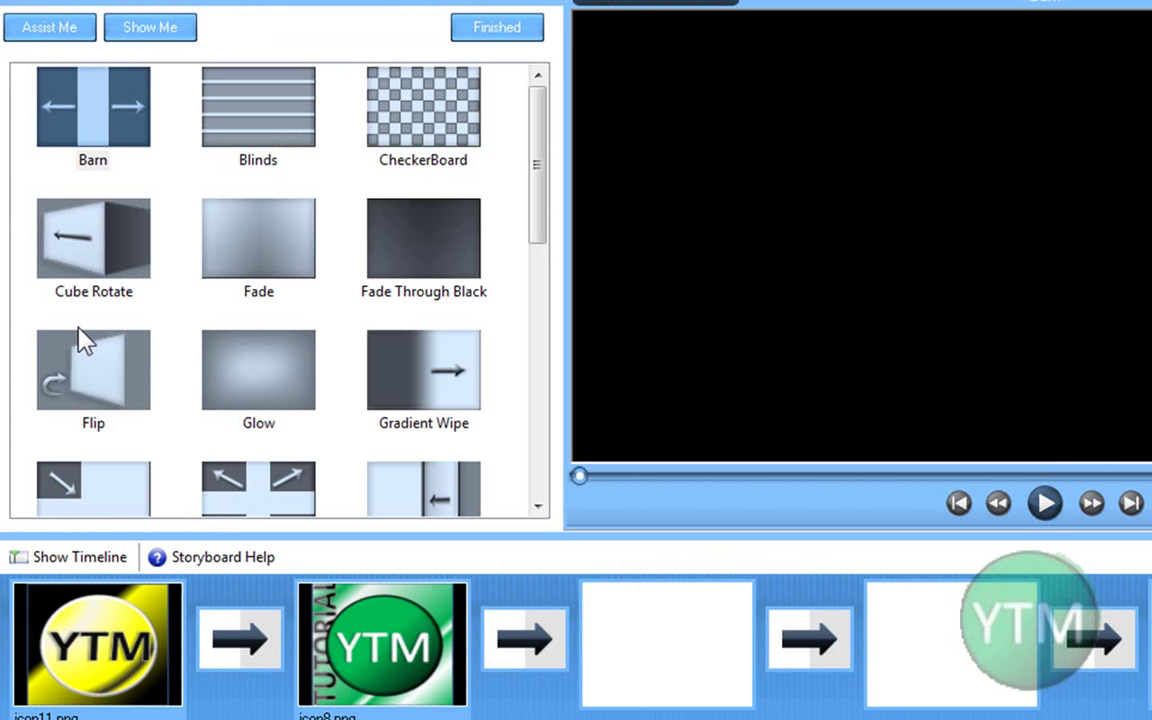
scroll(545, 200, "down", 2)
scroll(545, 200, "up", 2)
left_click(72, 252)
mouse_move(69, 249)
left_mouse_down()
mouse_move(83, 248)
mouse_move(245, 645)
left_mouse_up()
left_click(490, 29)
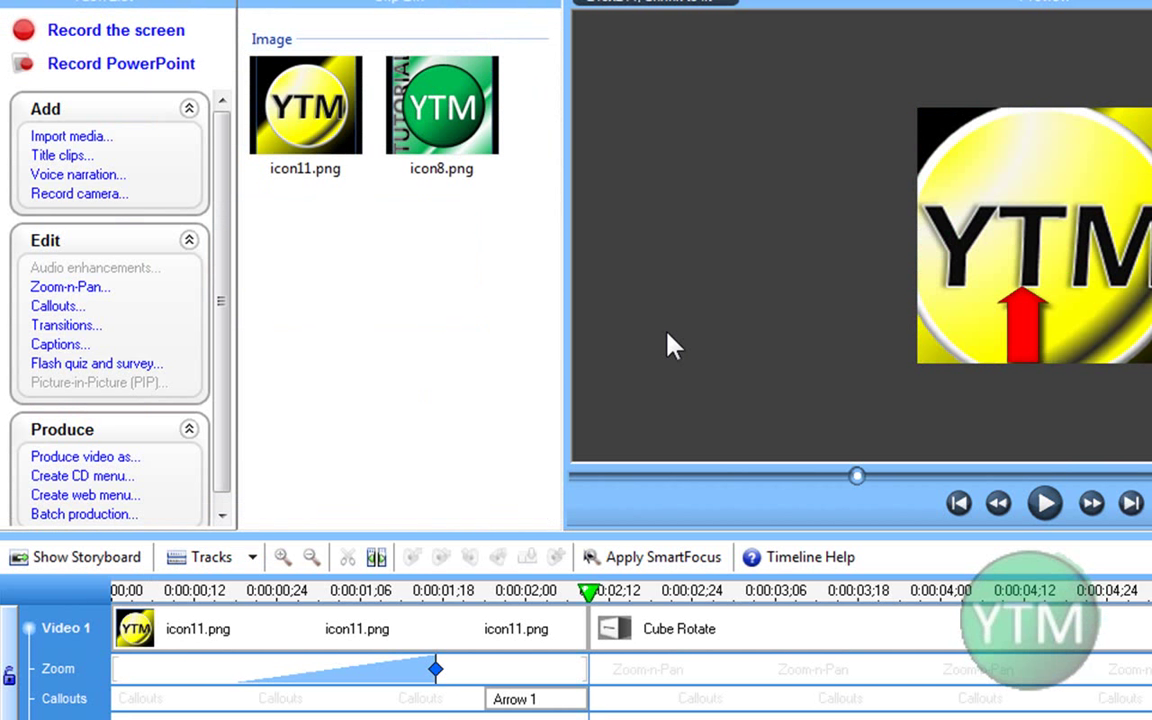
left_click(957, 504)
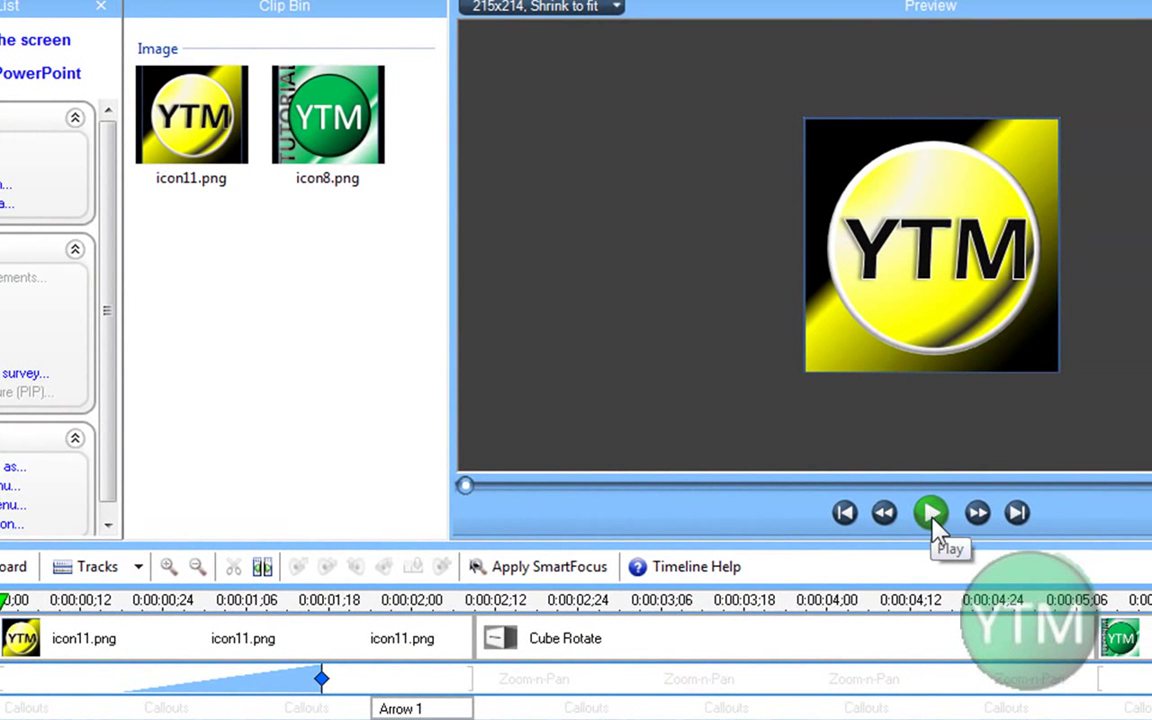
left_click(935, 515)
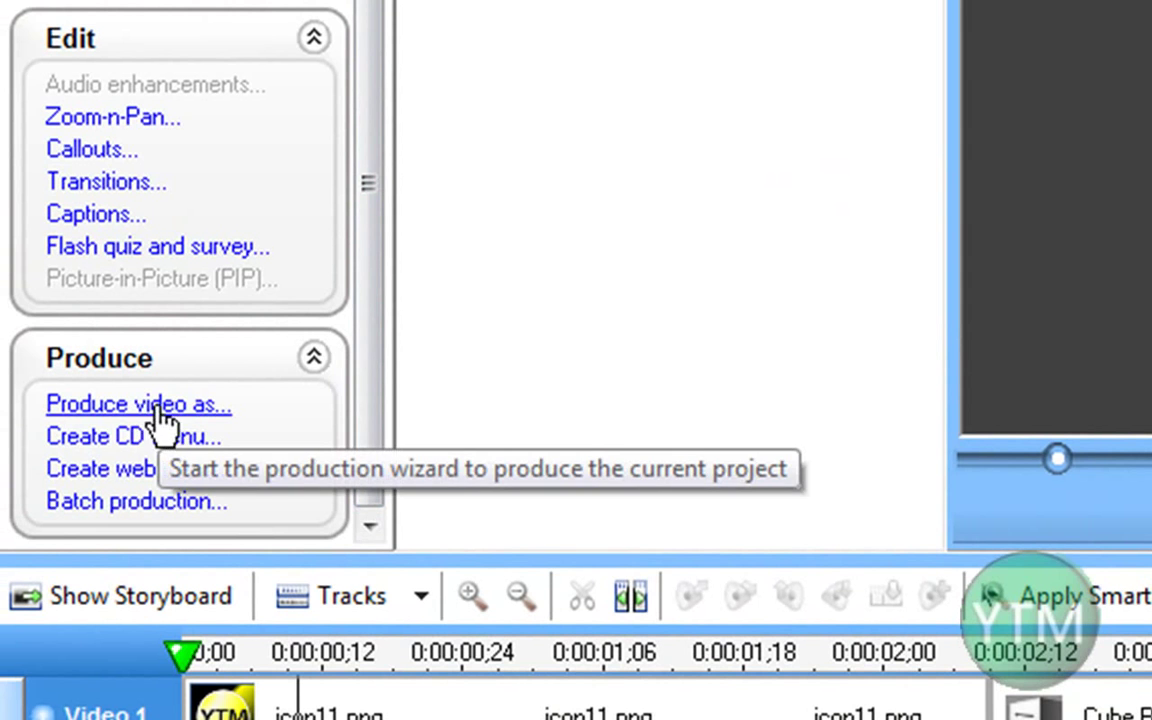
- Choose custom production settings with GIF animation as the output format
left_click(158, 412)
left_click(573, 40)
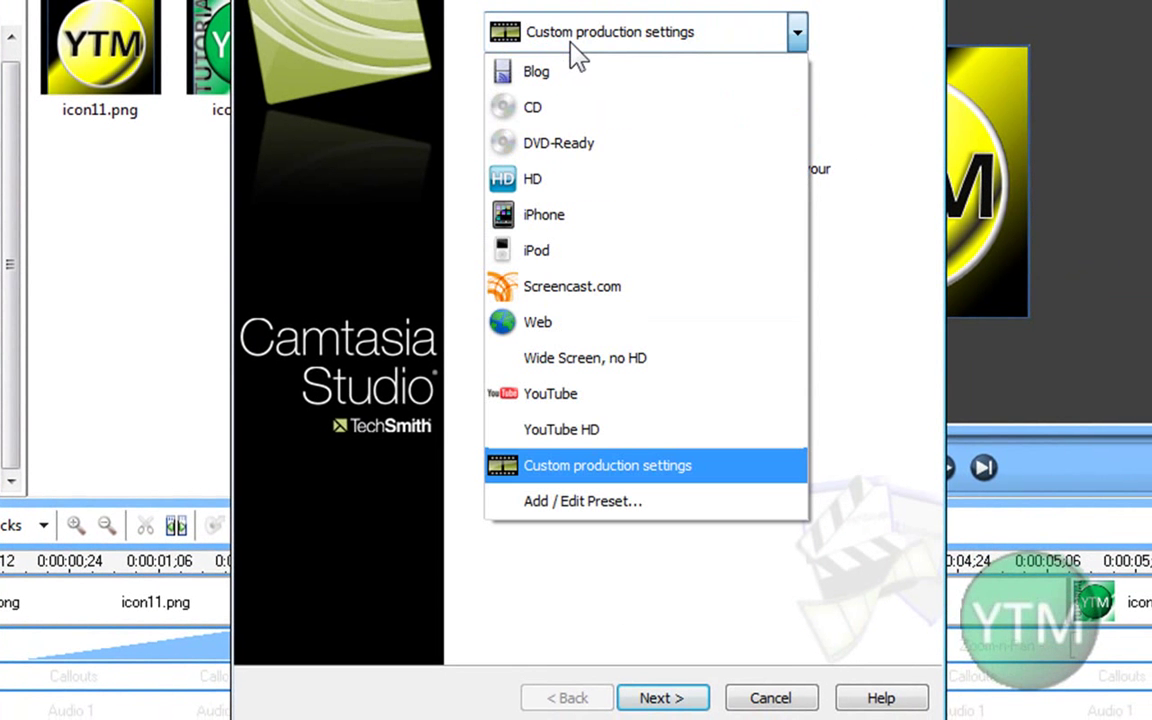
left_click(660, 48)
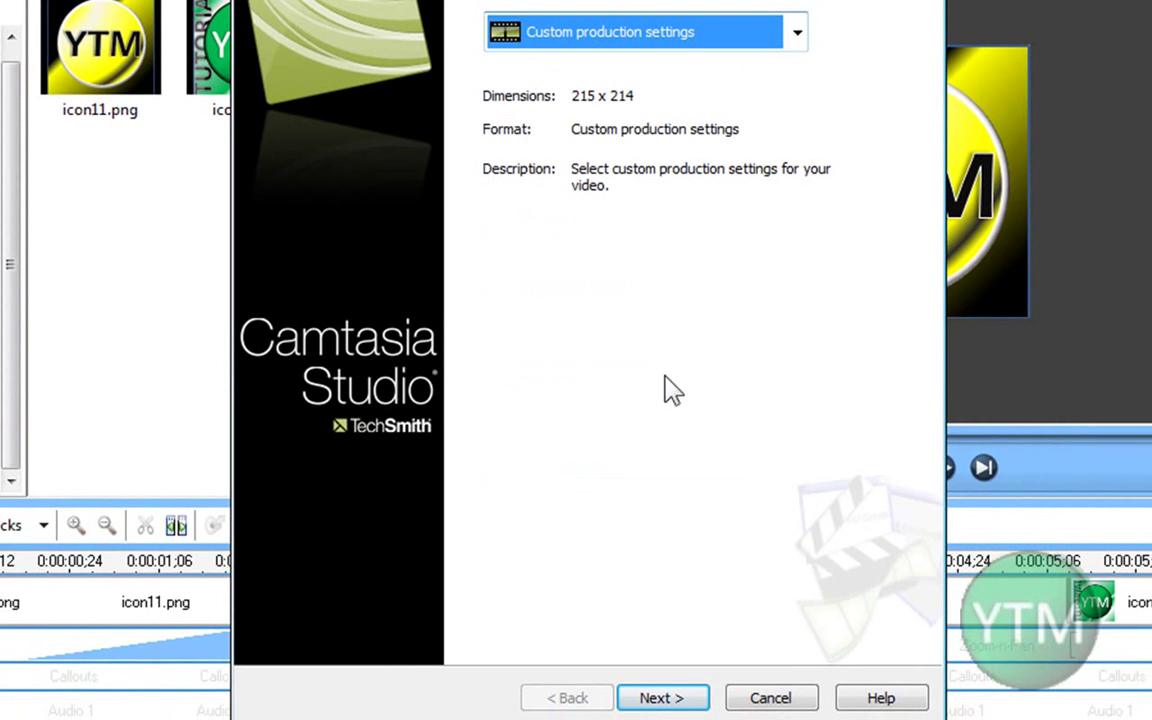
left_click(660, 698)
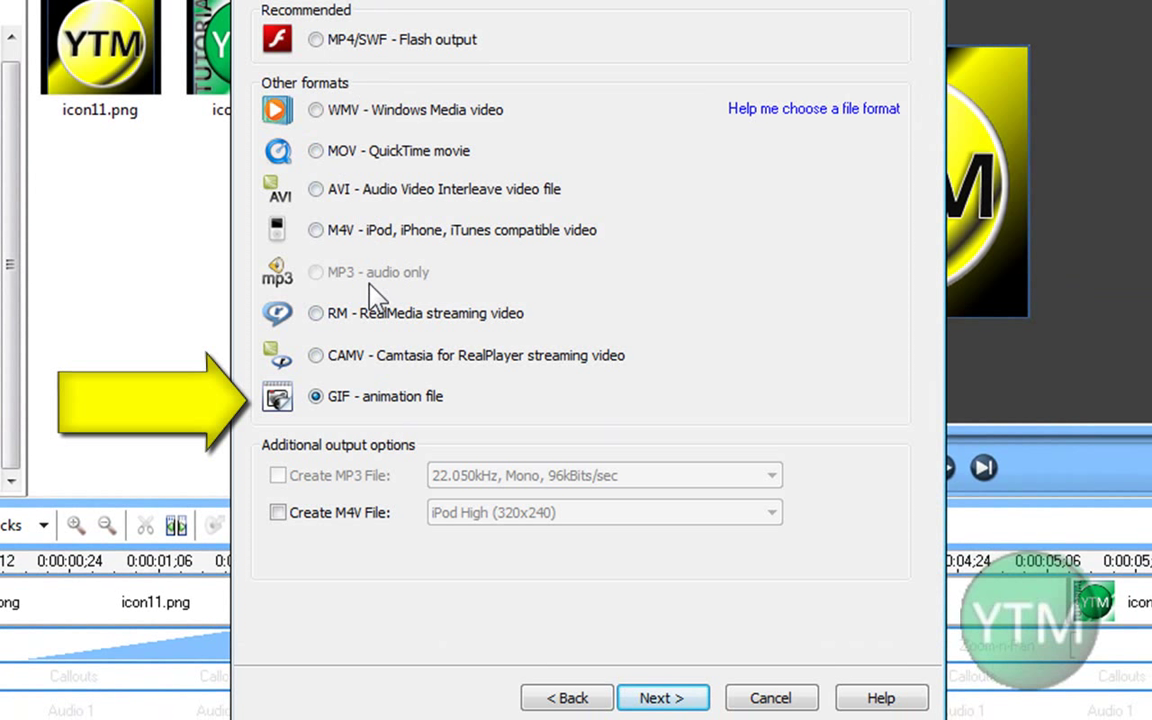
left_click(660, 698)
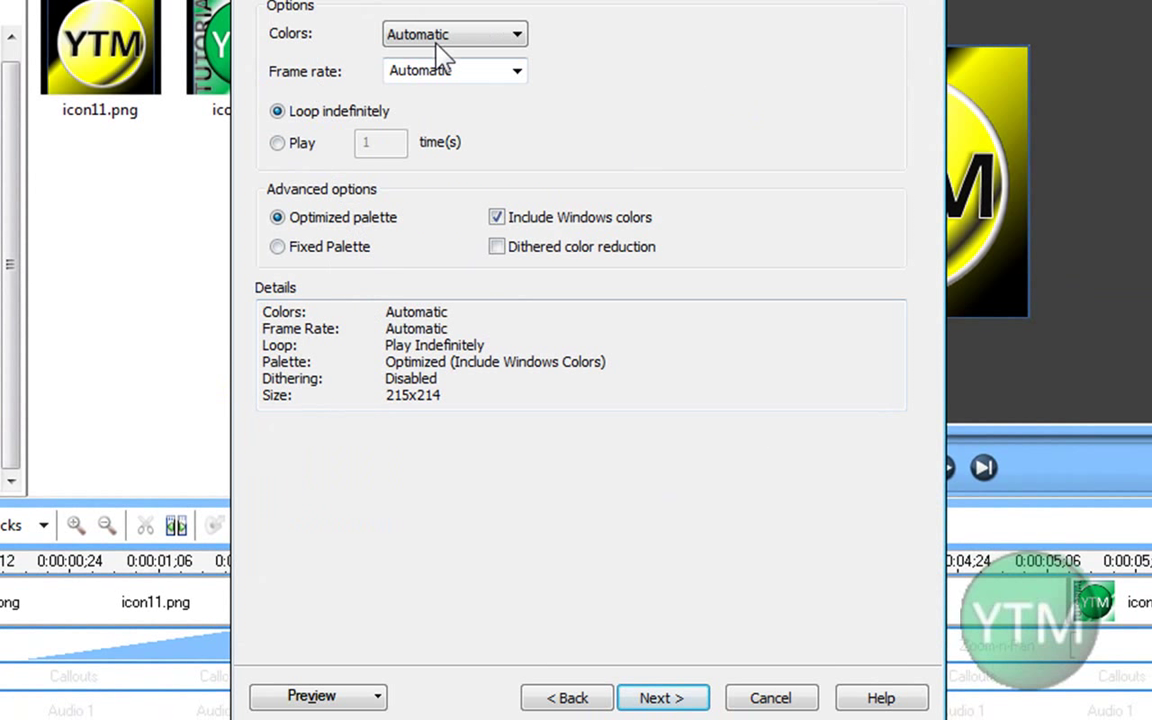
- Accept the looping GIF options, name the file 'gif test', and start rendering
left_click(660, 700)
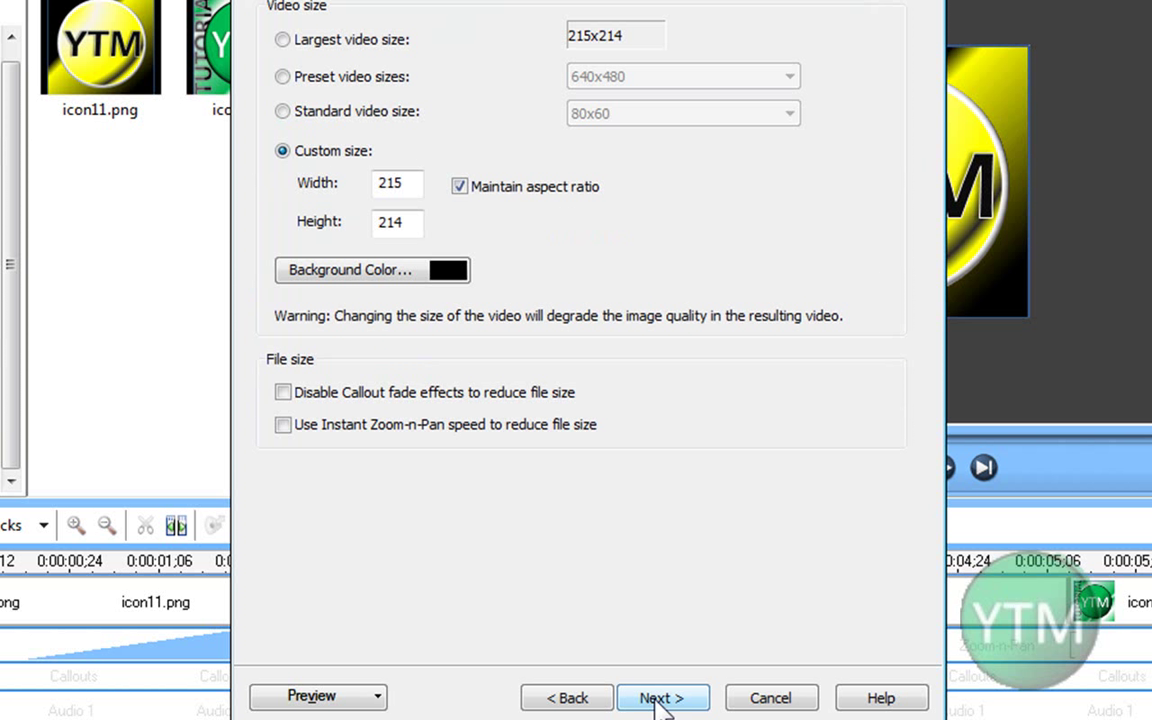
left_click(660, 700)
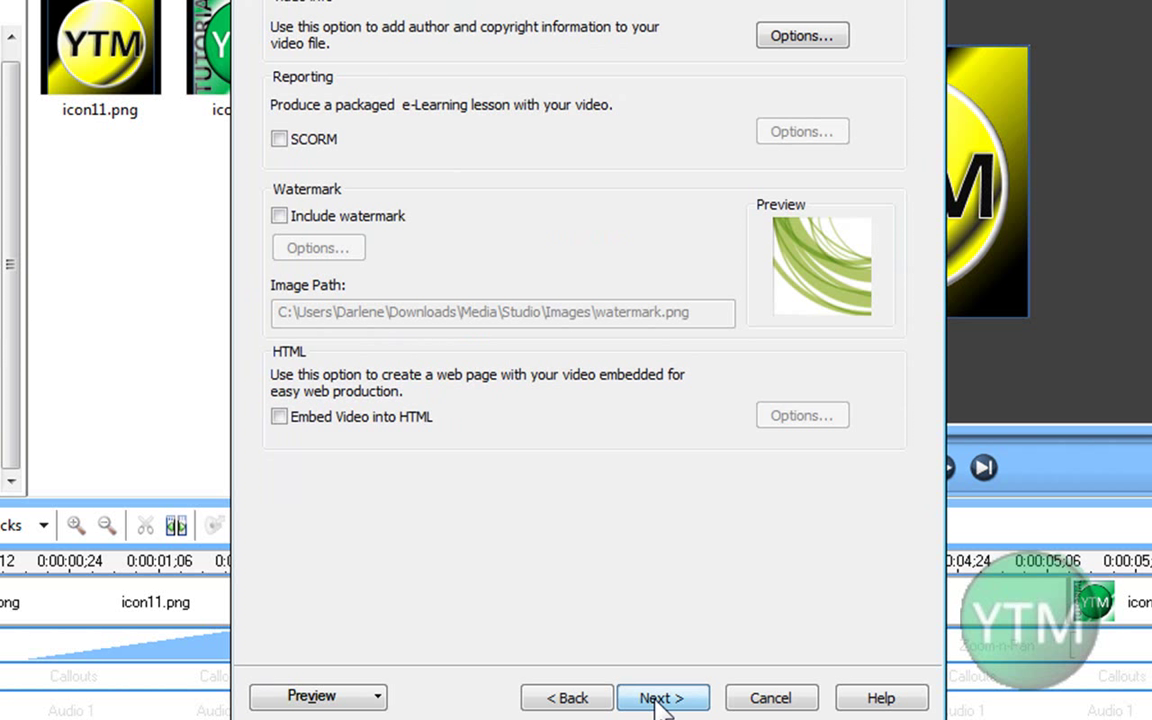
left_click(660, 700)
left_click(660, 700)
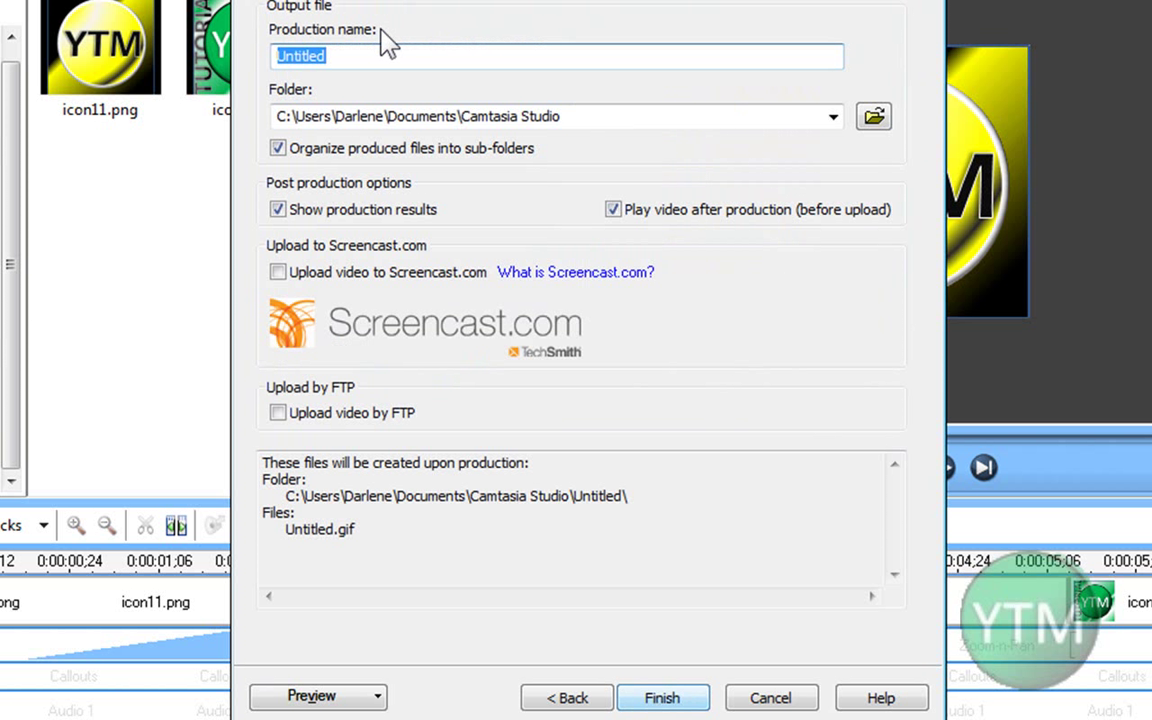
type("gif test")
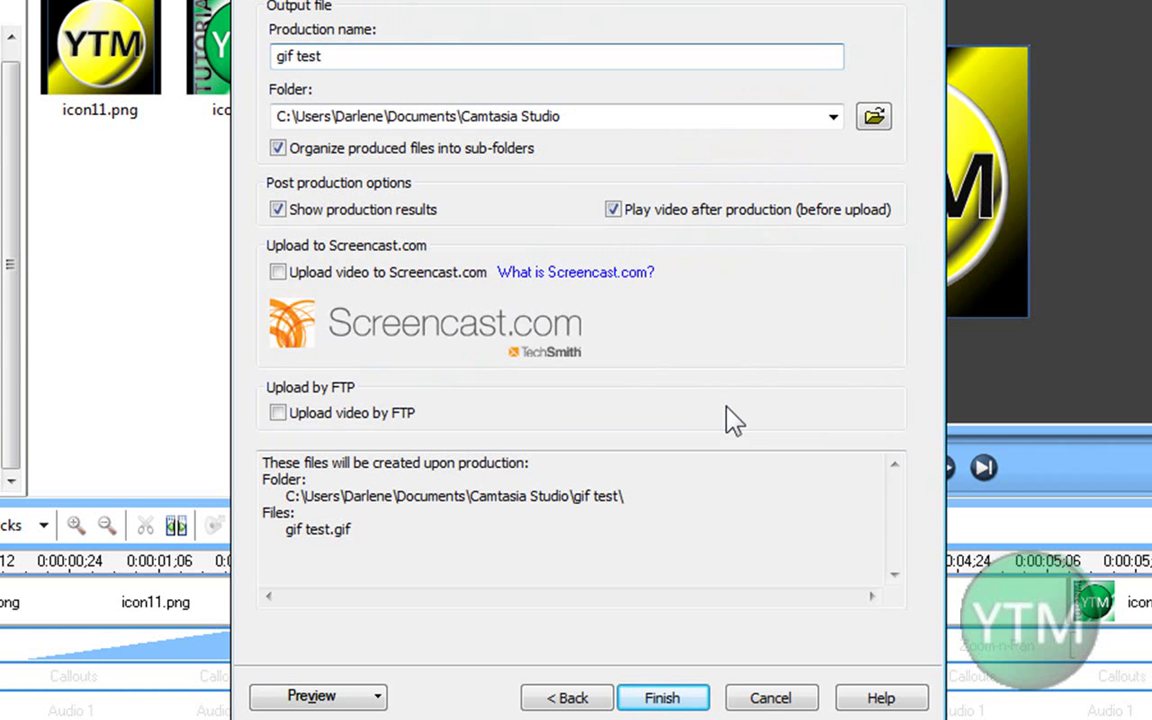
left_click(665, 700)
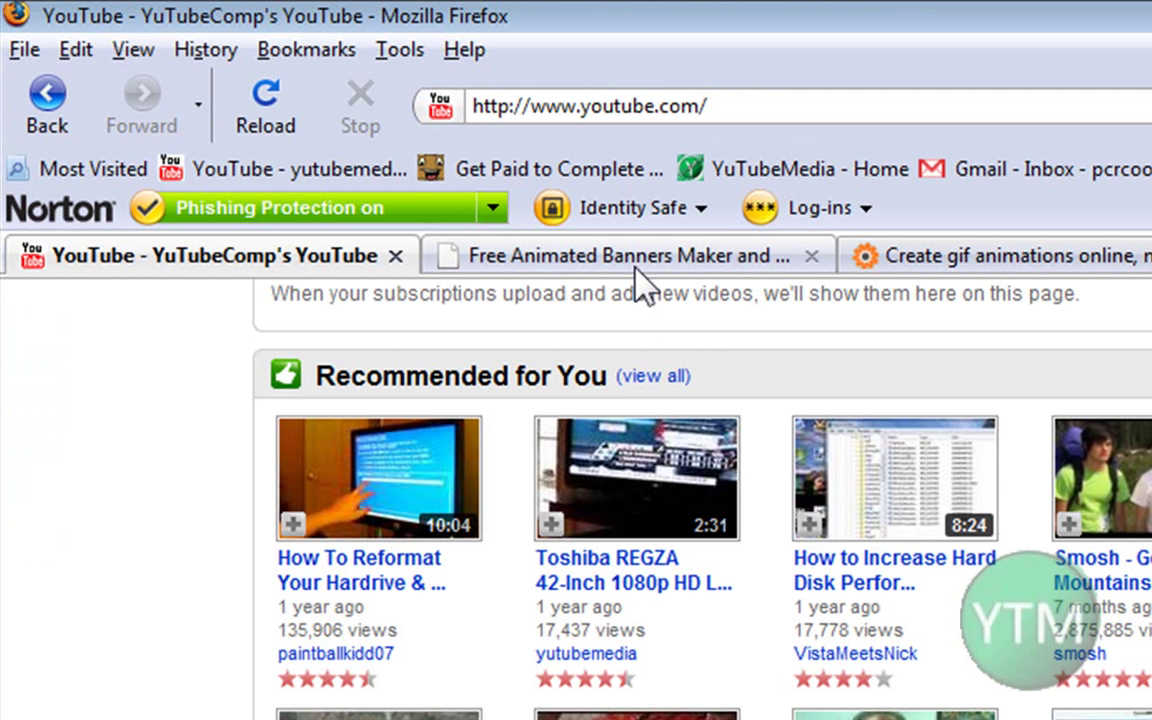
- Switch to the Free Animated Banners Maker tab in Firefox
left_click(628, 255)
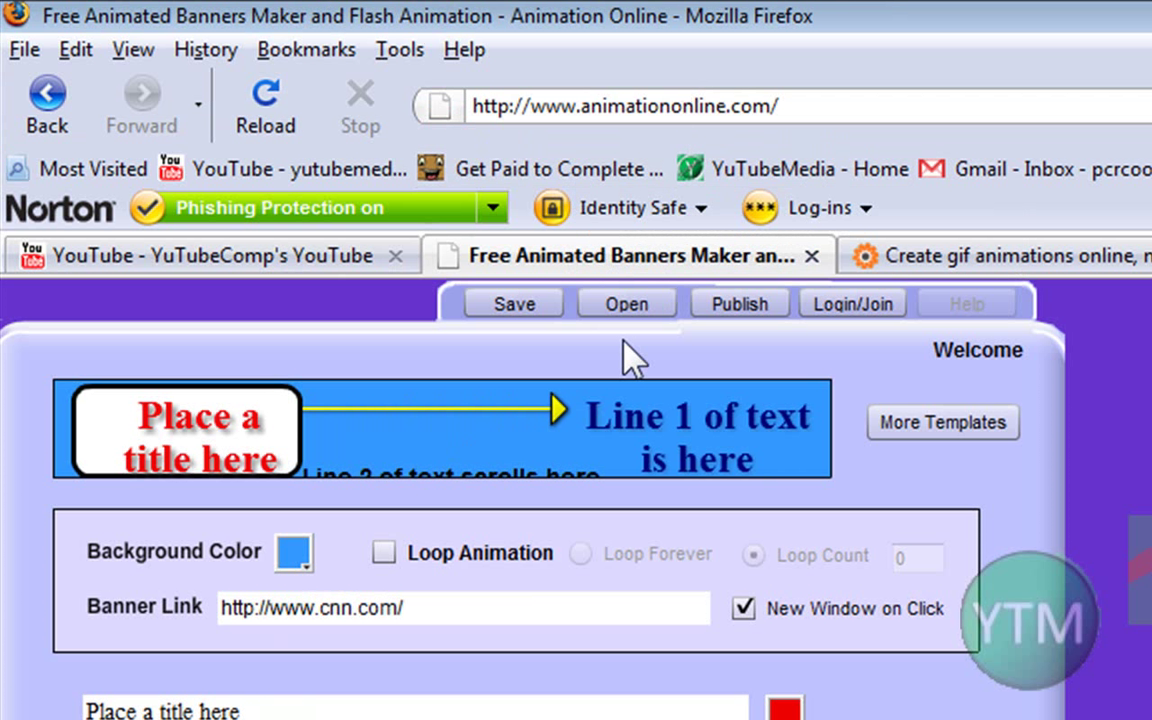
- Change the banner title to 'yutubemedi' and both text lines to 'hello'
scroll(357, 692, "down", 3)
left_click_drag(260, 516, 67, 527)
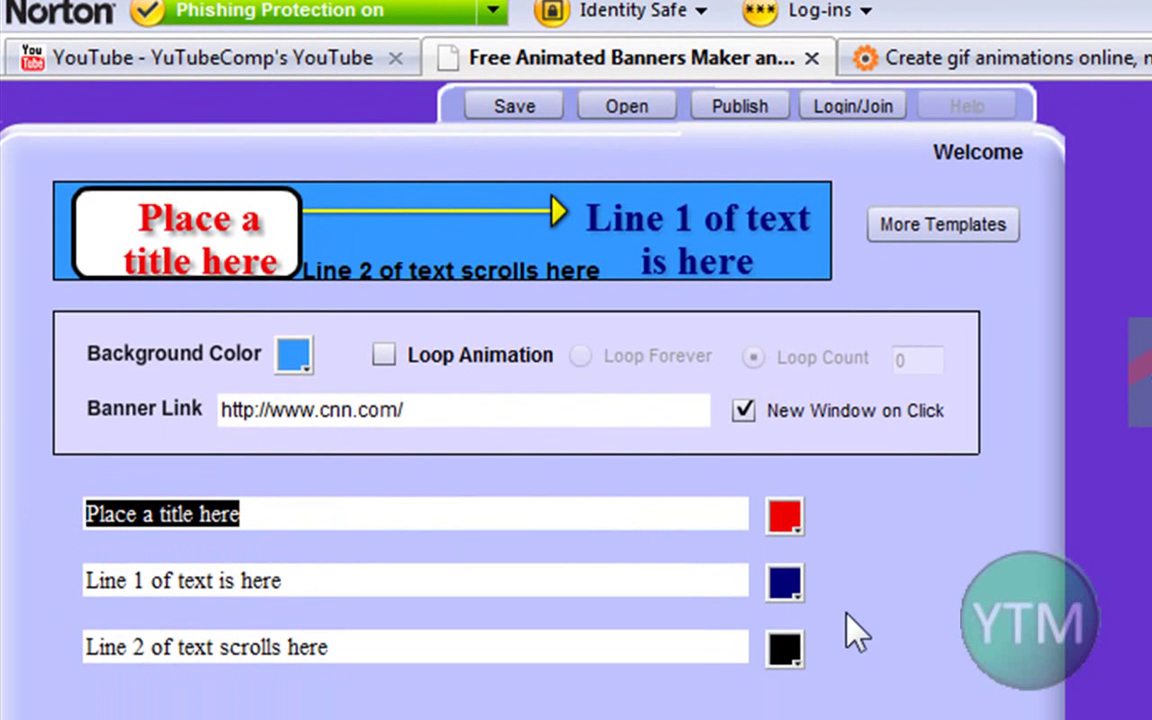
type("yutubemedi")
key("Tab")
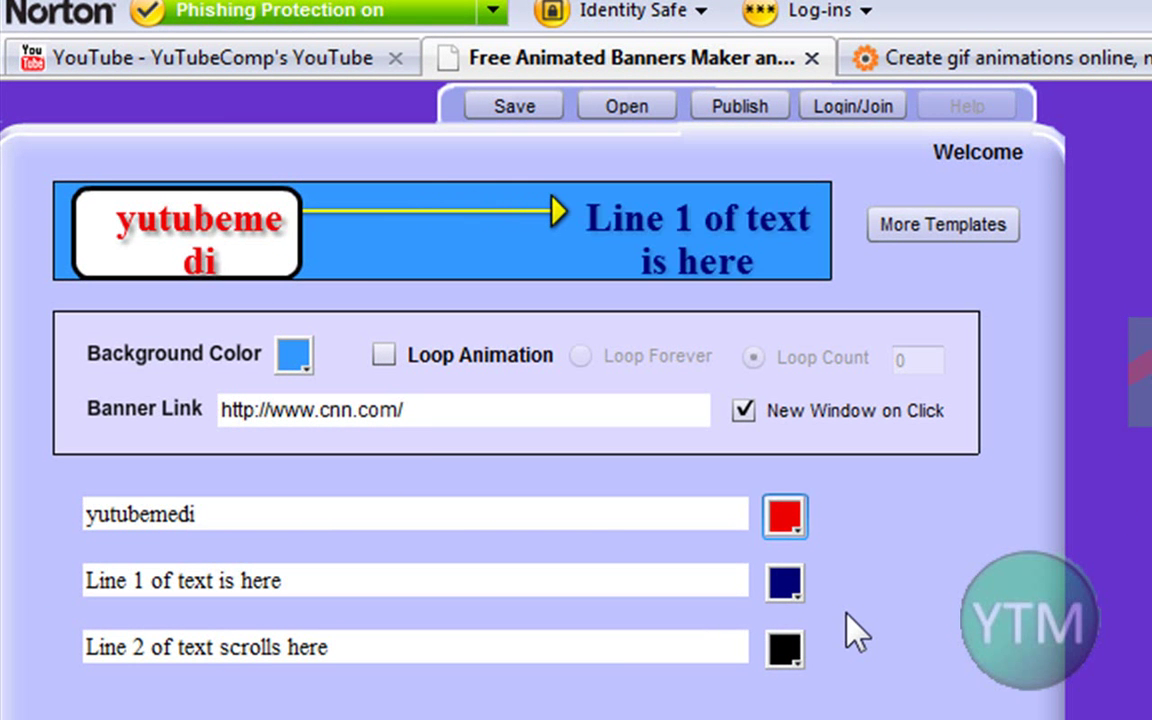
left_click_drag(566, 578, 46, 558)
type("hello")
left_click_drag(393, 648, 103, 663)
type("hello")
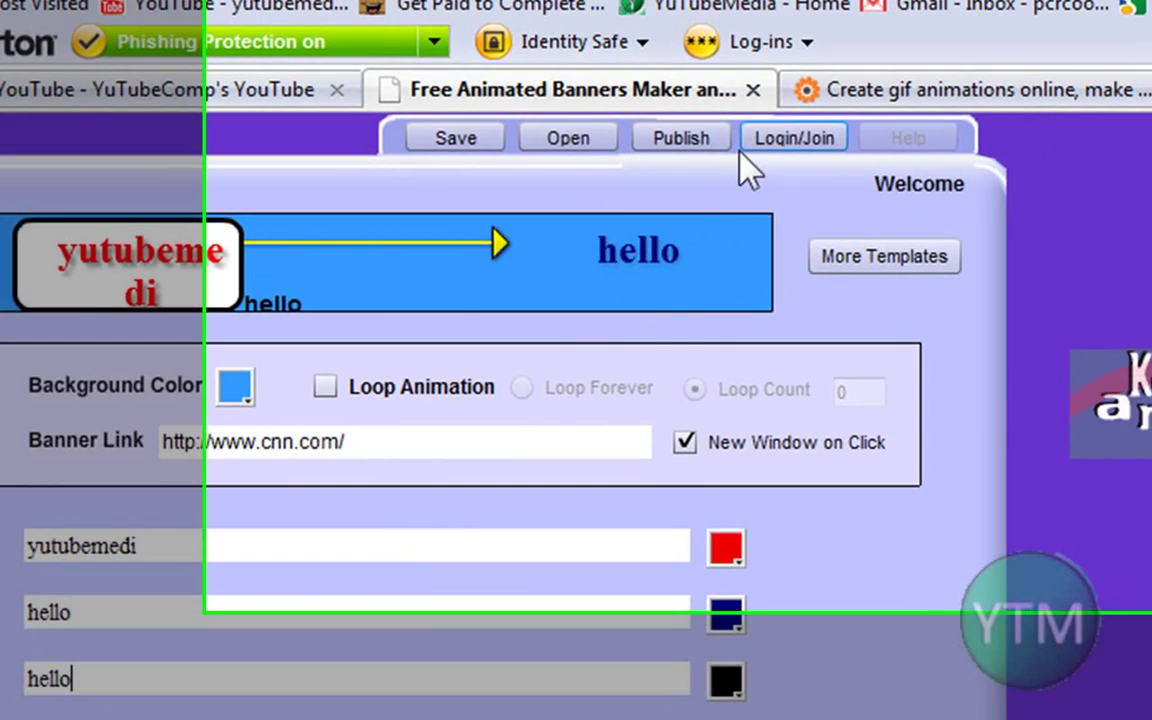
left_click(795, 196)
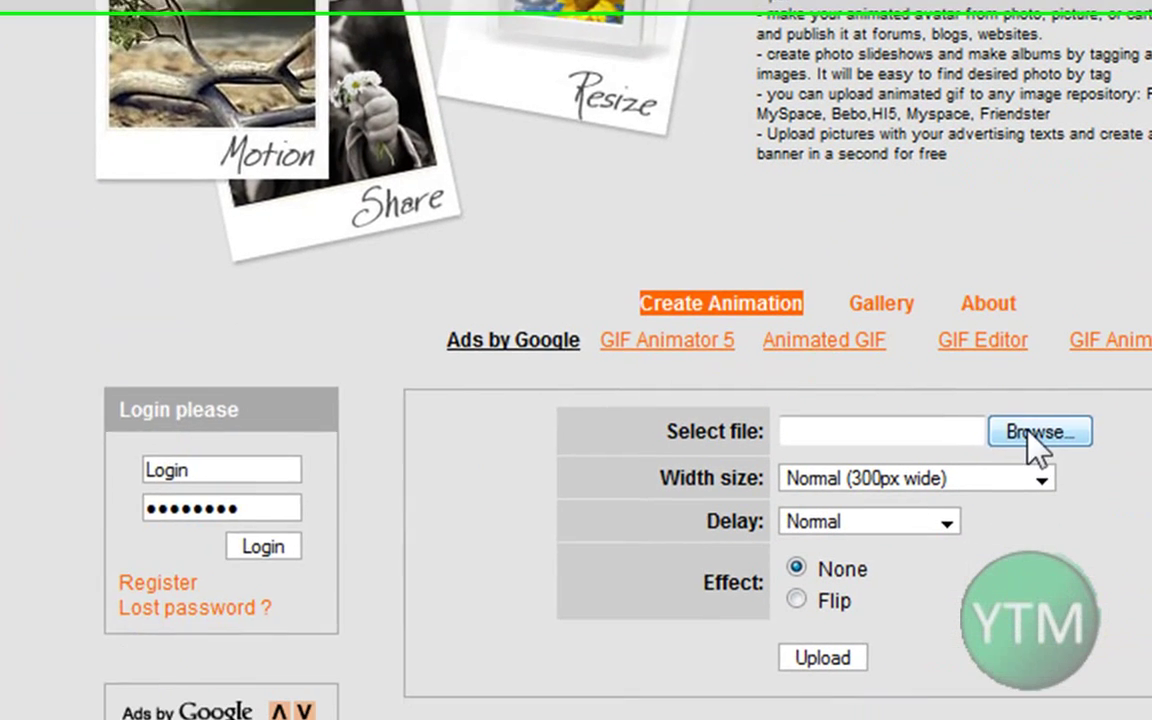
- Upload icon8.png to GifSun with normal width, normal delay and the Flip effect
left_click(1038, 415)
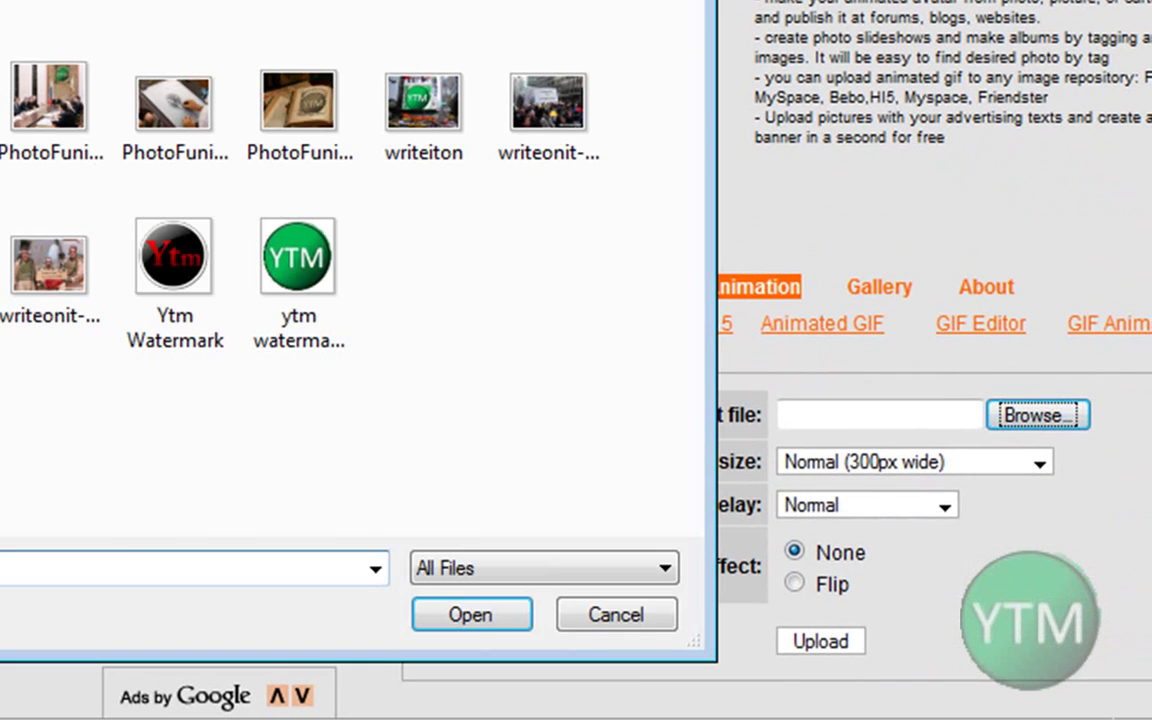
type("icon8")
key("Return")
left_click(952, 468)
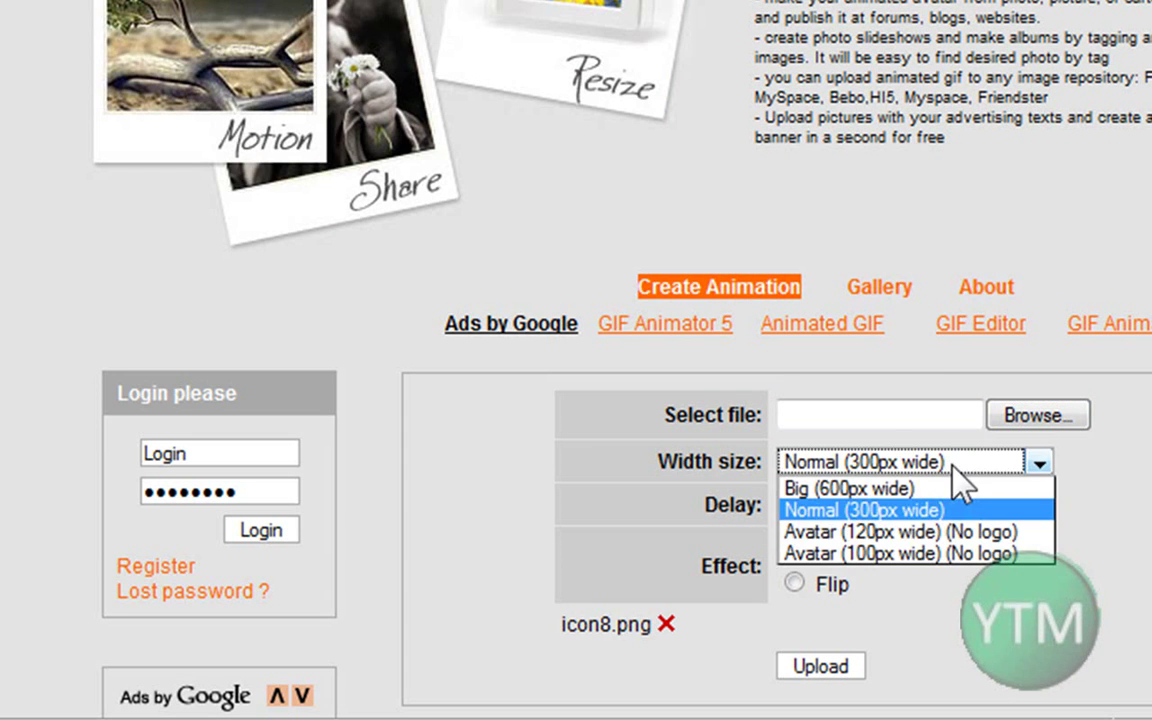
left_click(876, 511)
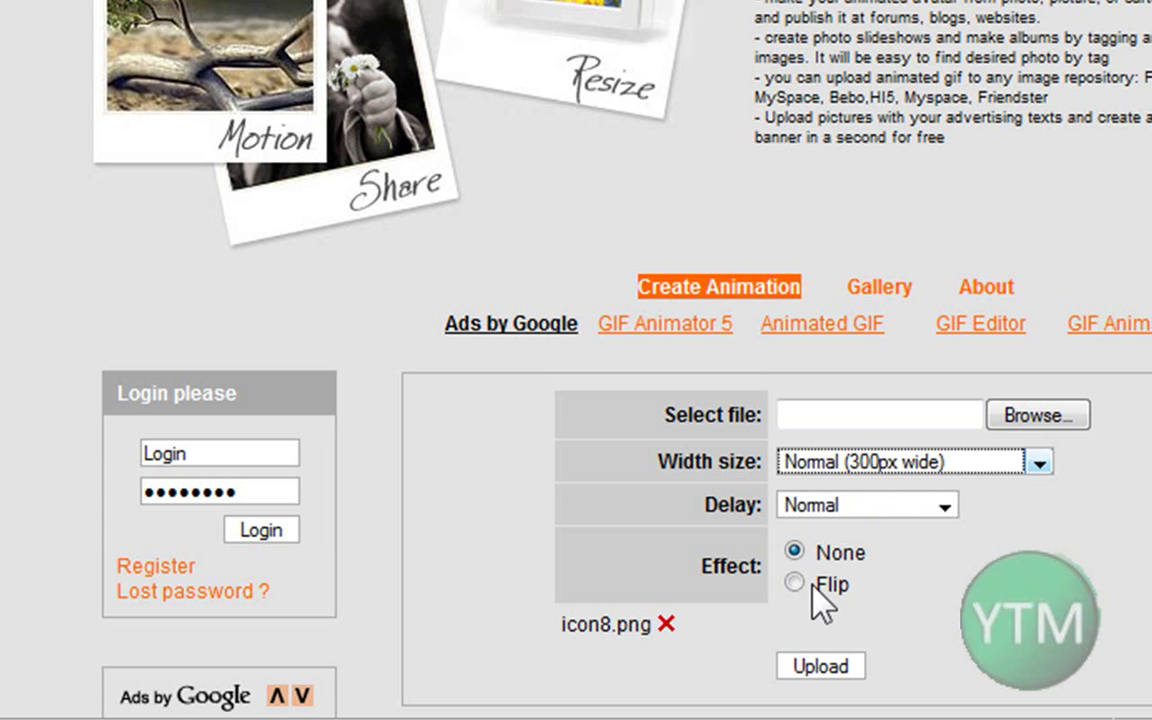
left_click(888, 600)
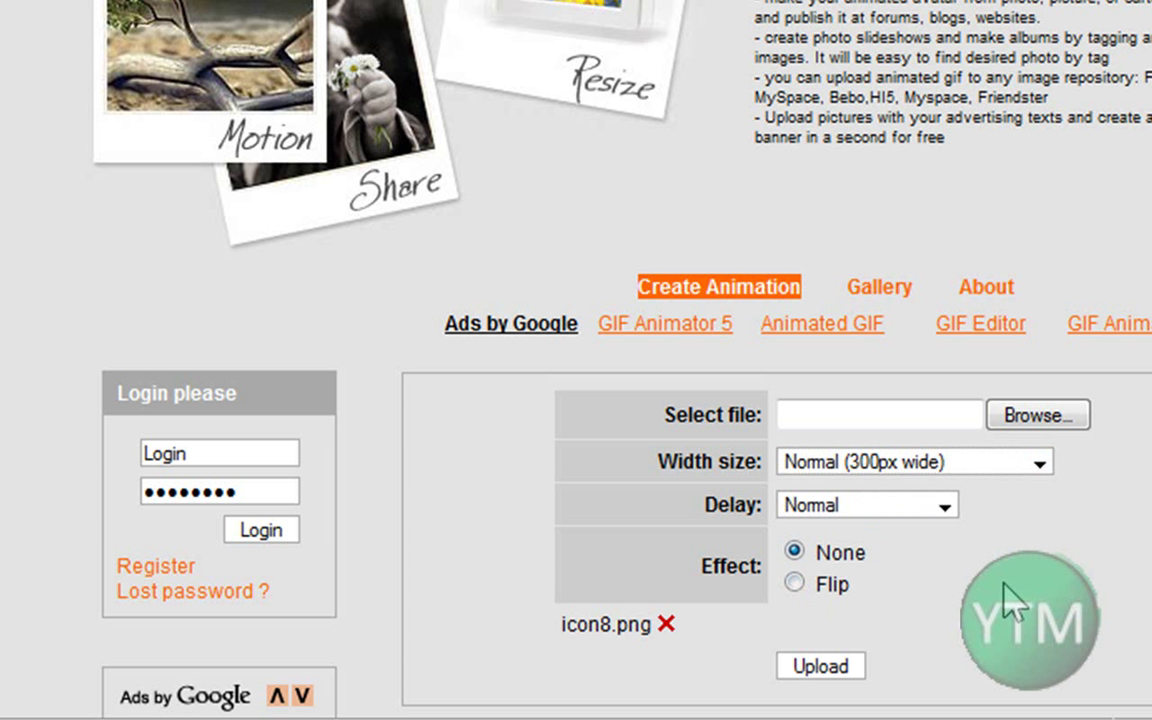
left_click(795, 584)
left_click(880, 505)
left_click(850, 550)
left_click(825, 668)
left_click(768, 232)
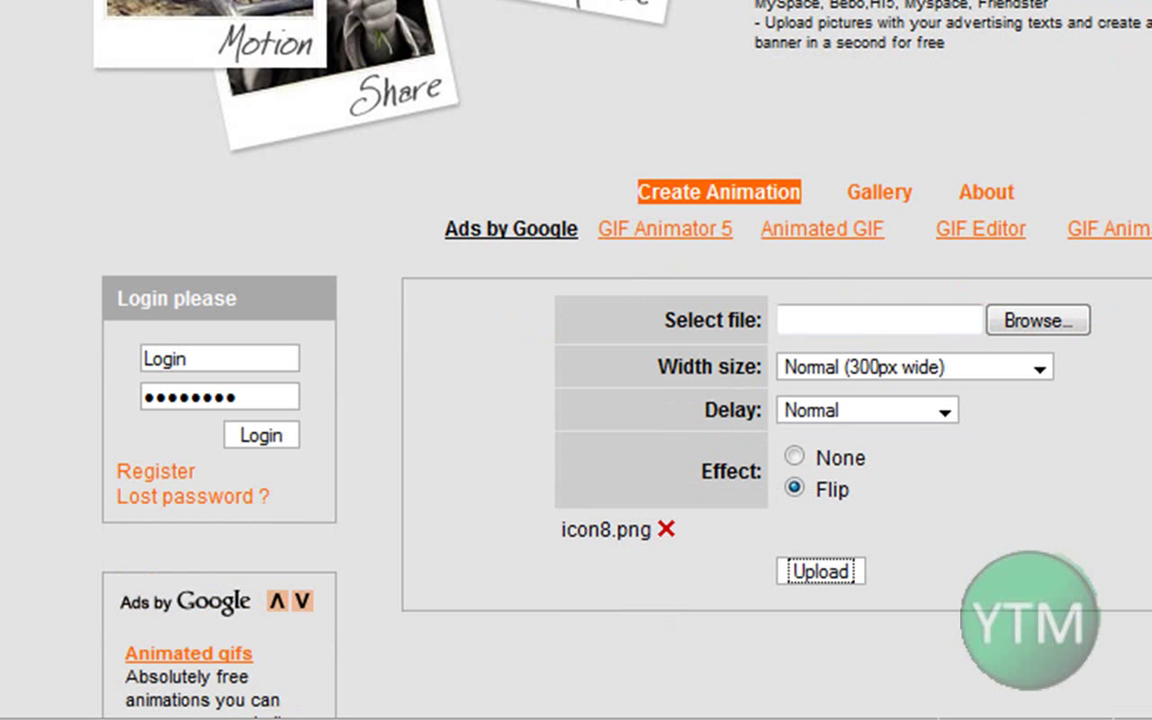
- Scroll down the GifSun result page to view the finished green YTM Flip animation
scroll(640, 400, "down", 3)
scroll(640, 400, "down", 2)
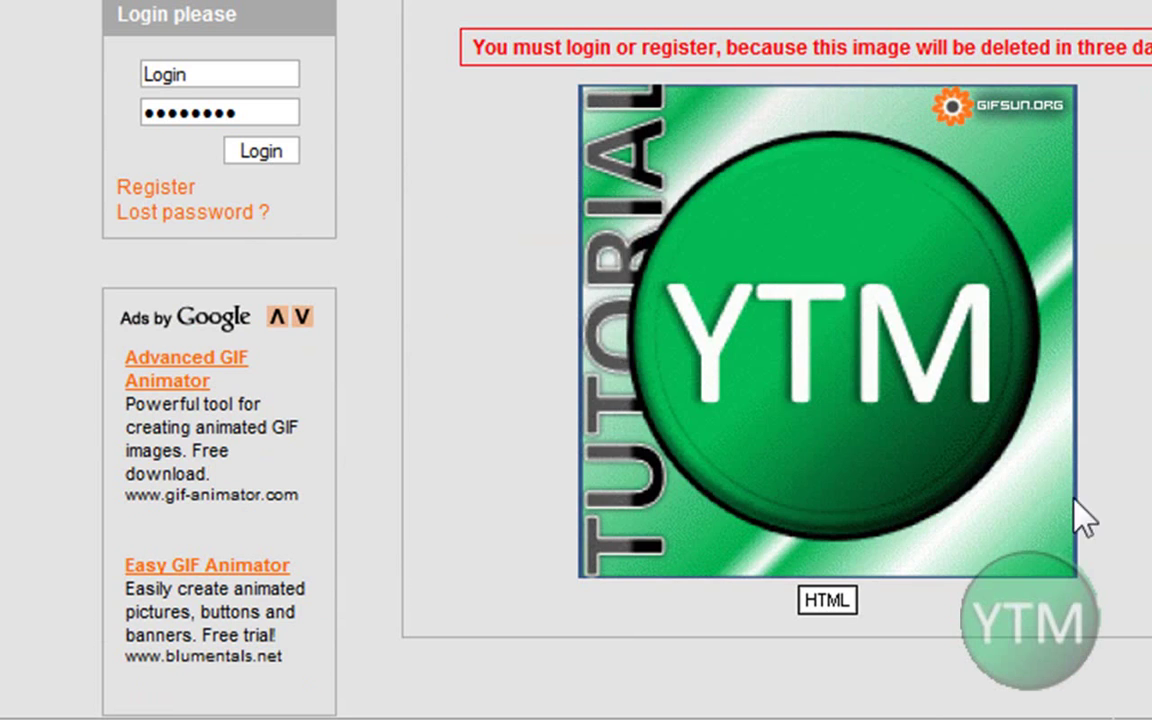